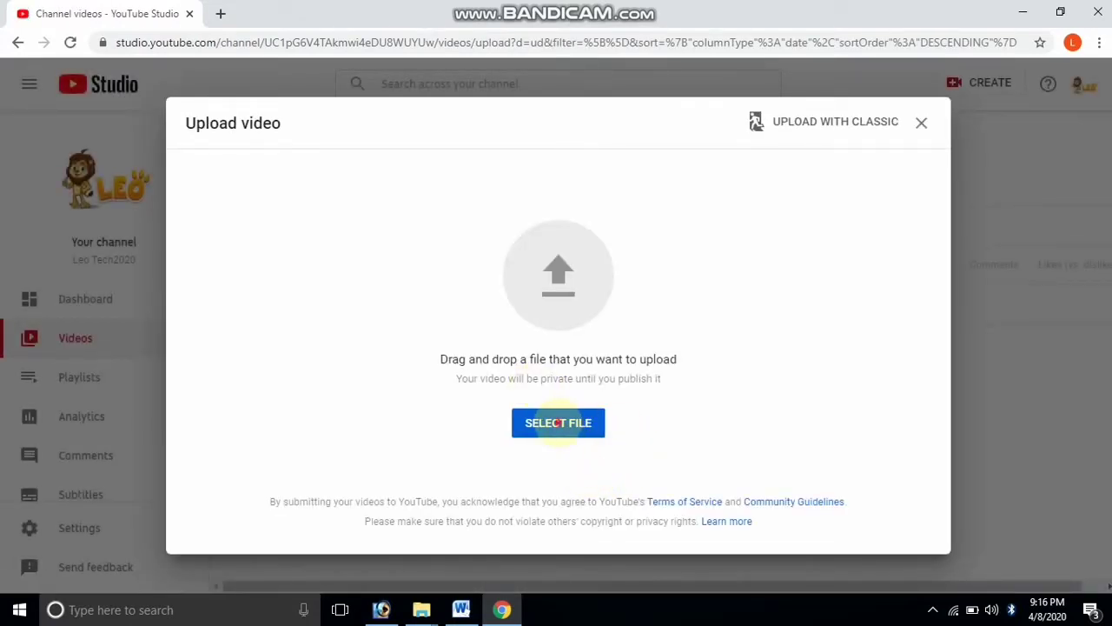
- Upload the video file Untitled 46_720p_1 from the Desktop
{"action": "left_click", "coordinate": [557, 422]}
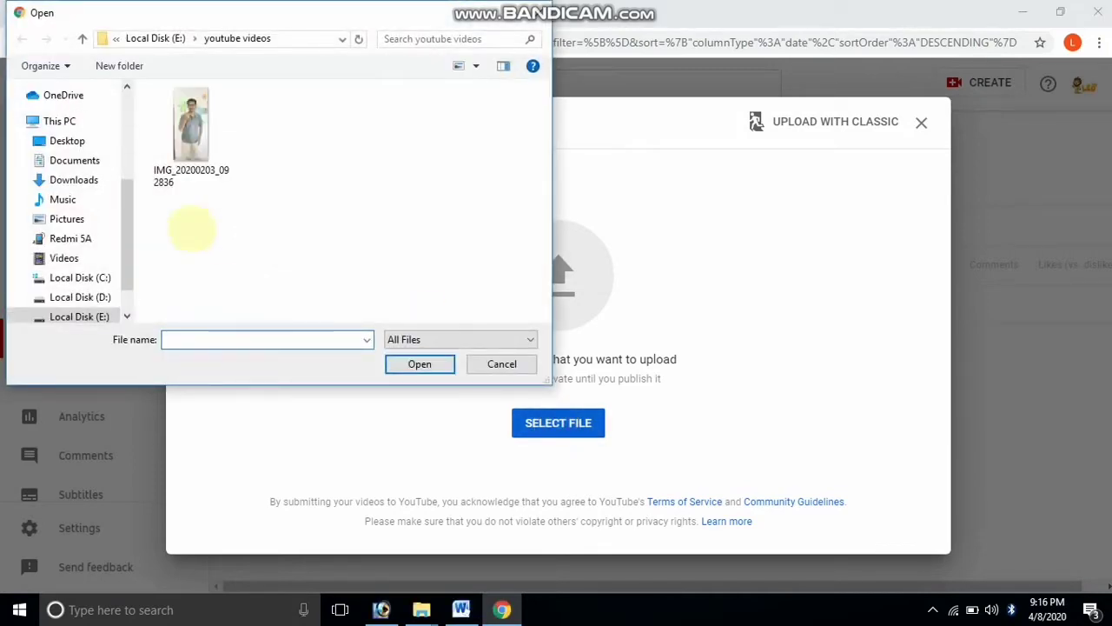
{"action": "left_click", "coordinate": [73, 147]}
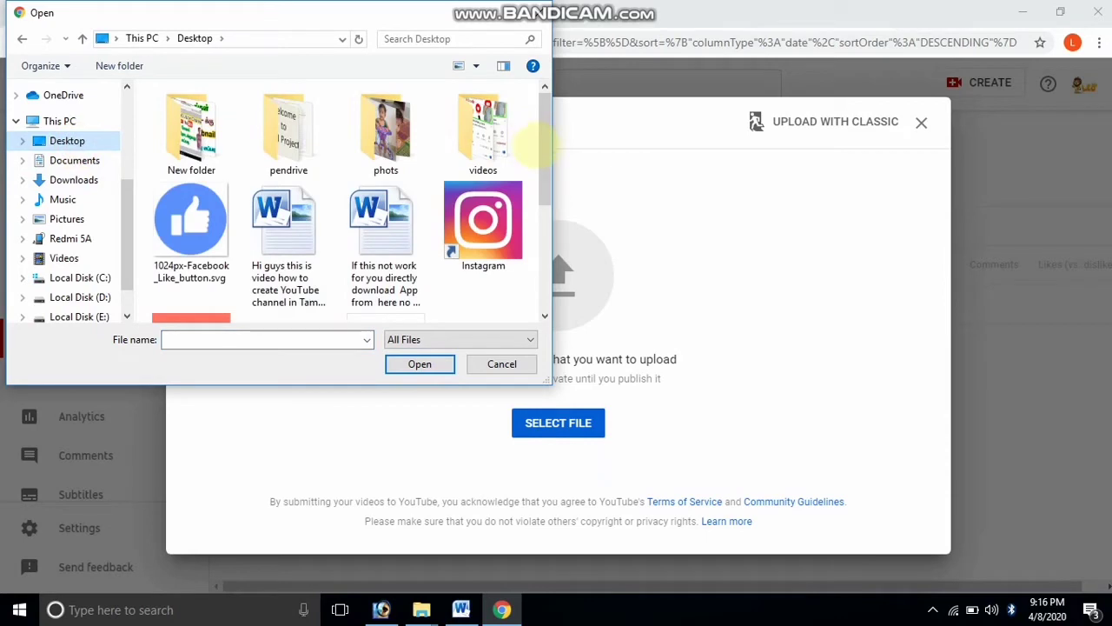
{"action": "scroll", "coordinate": [534, 144], "scroll_direction": "down", "scroll_amount": 2}
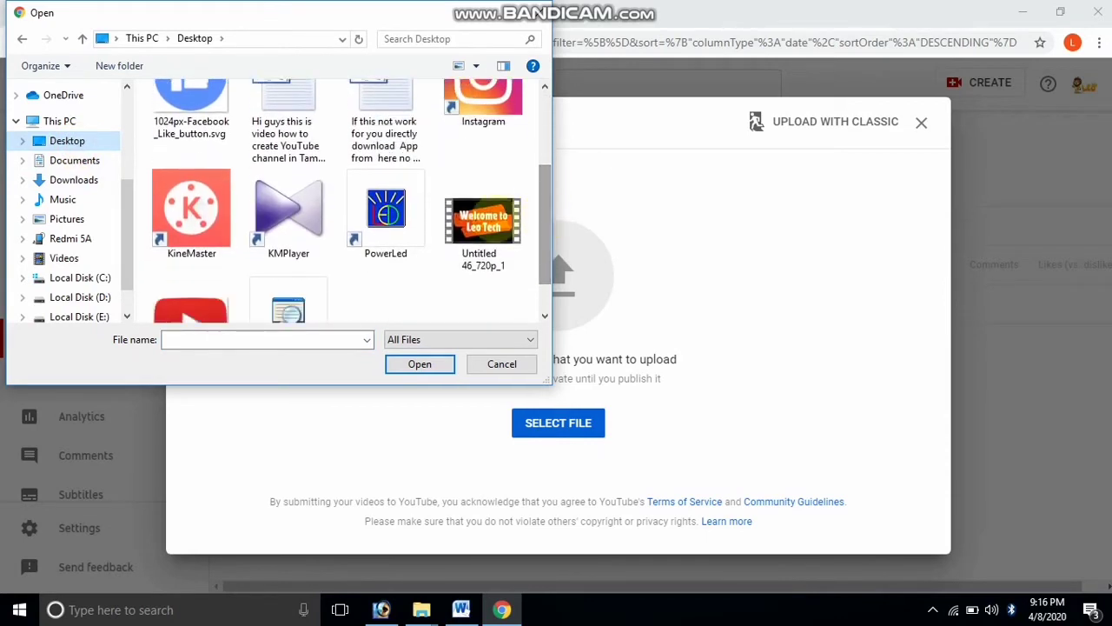
{"action": "left_click", "coordinate": [483, 219]}
{"action": "left_click", "coordinate": [422, 368]}
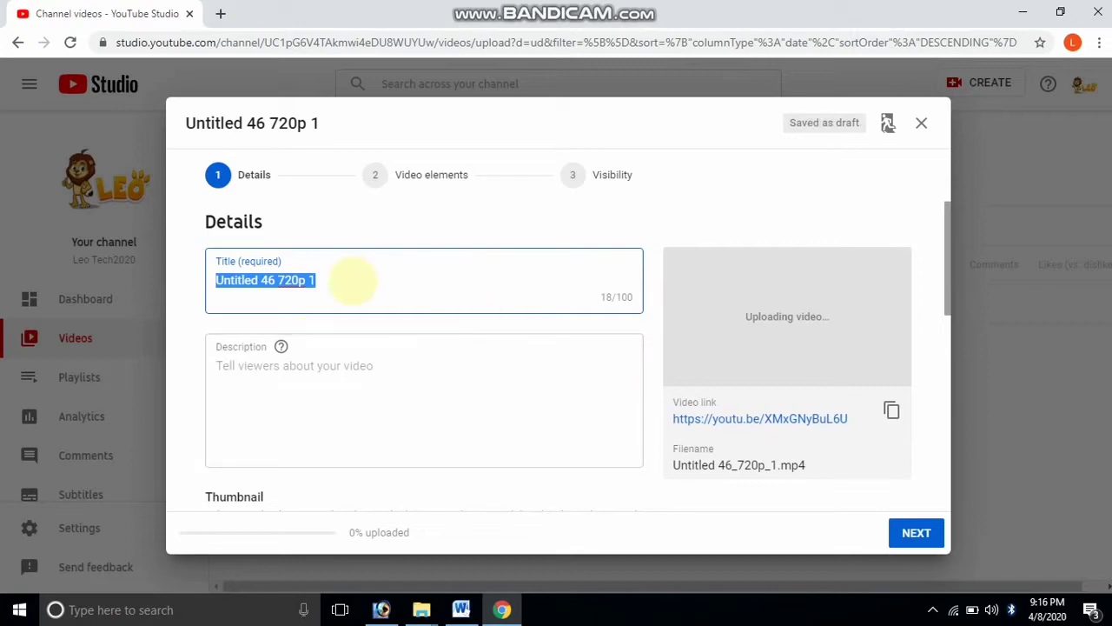
- Replace the default video title with "How to create youtube thumbnail in photoshop"
{"action": "left_click", "coordinate": [353, 281]}
{"action": "key", "text": "BackSpace"}
{"action": "key", "text": "BackSpace"}
{"action": "key", "text": "BackSpace"}
{"action": "key", "text": "BackSpace"}
{"action": "key", "text": "BackSpace"}
{"action": "key", "text": "BackSpace"}
{"action": "key", "text": "BackSpace"}
{"action": "key", "text": "BackSpace"}
{"action": "key", "text": "BackSpace"}
{"action": "key", "text": "BackSpace"}
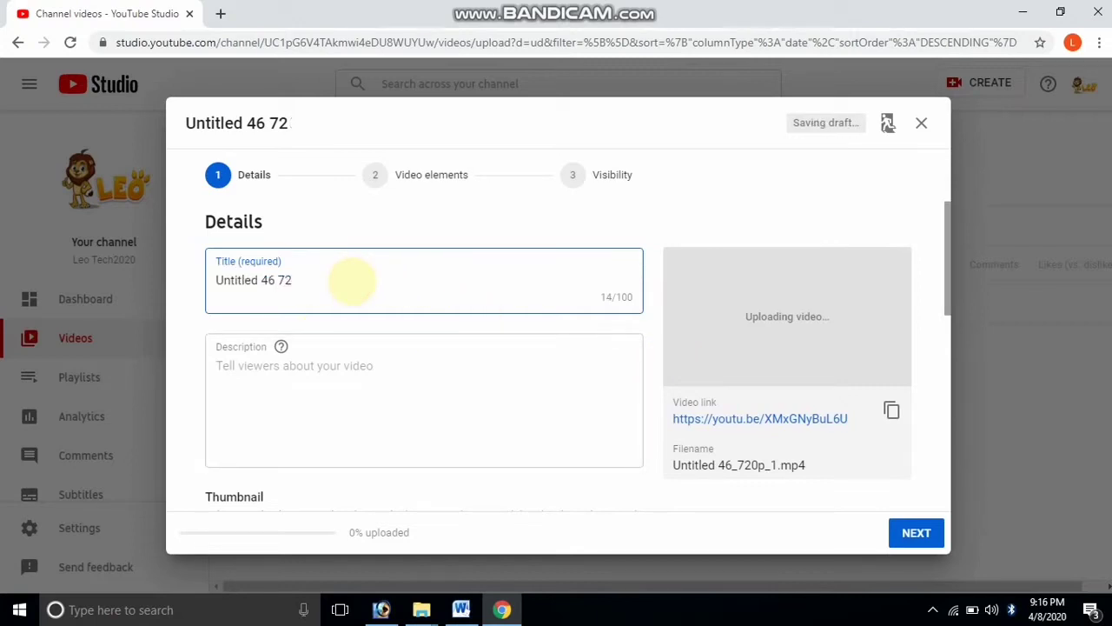
{"action": "key", "text": "BackSpace"}
{"action": "key", "text": "BackSpace"}
{"action": "key", "text": "BackSpace"}
{"action": "key", "text": "BackSpace"}
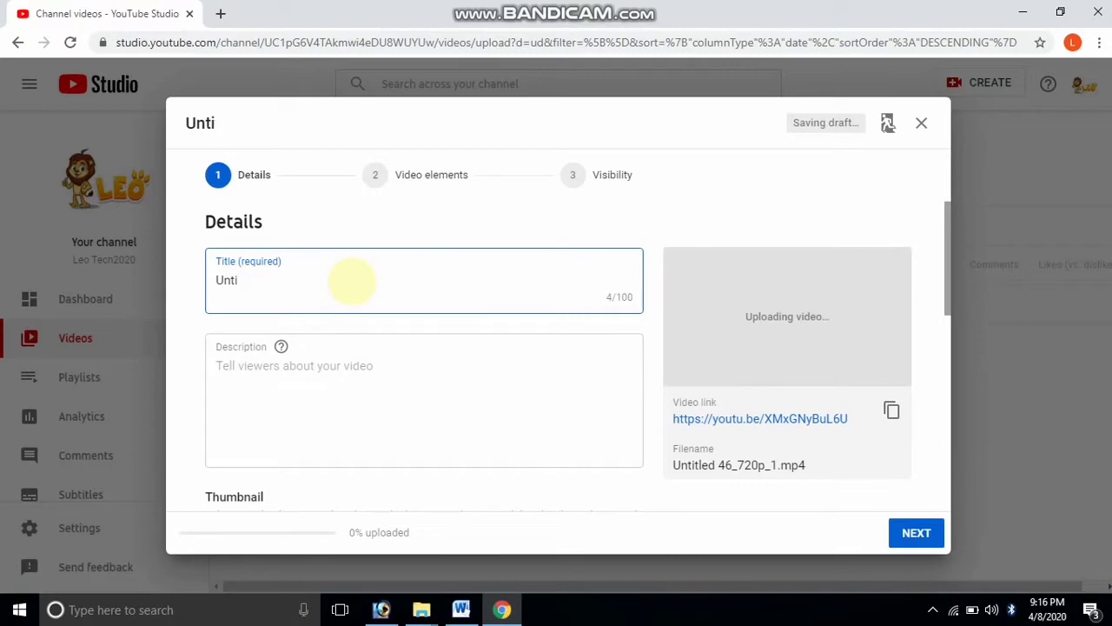
{"action": "key", "text": "BackSpace"}
{"action": "key", "text": "BackSpace"}
{"action": "key", "text": "BackSpace"}
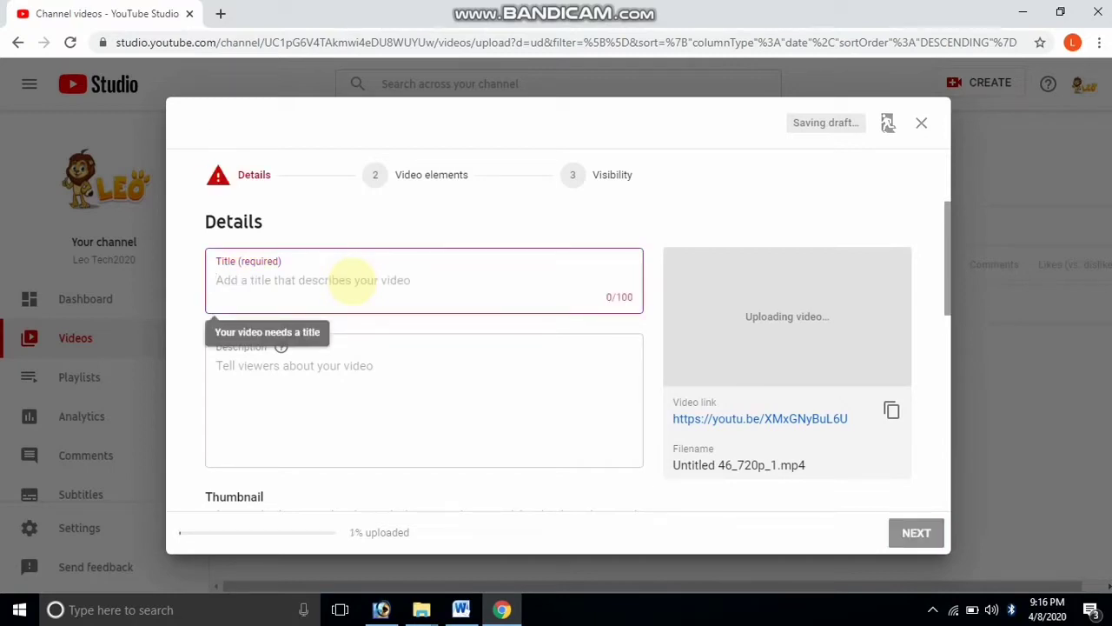
{"action": "type", "text": "How to"}
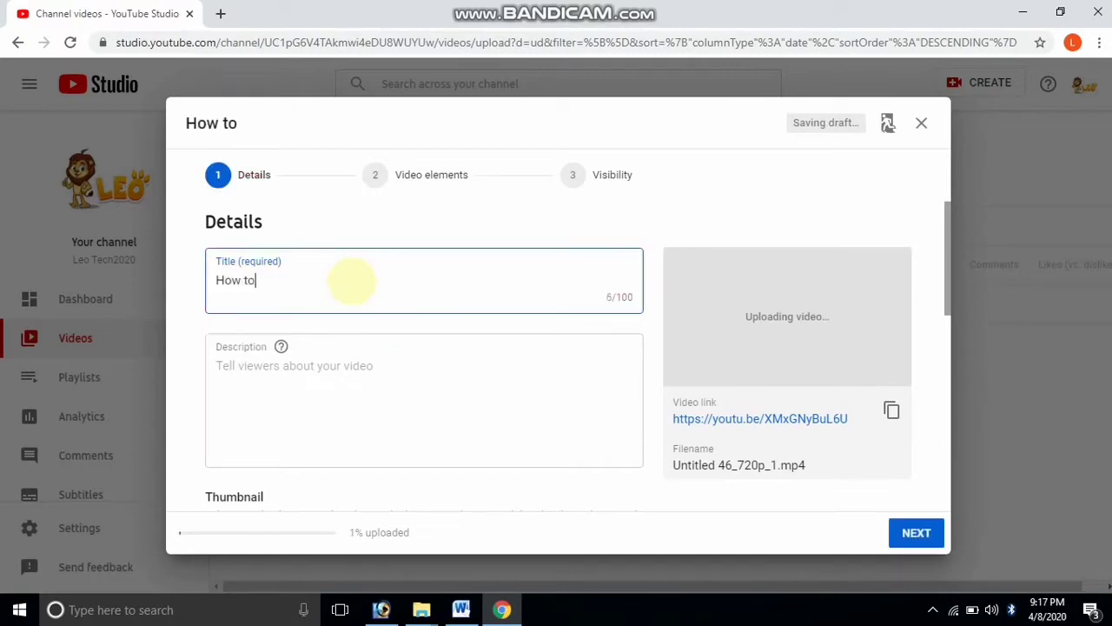
{"action": "type", "text": " create"}
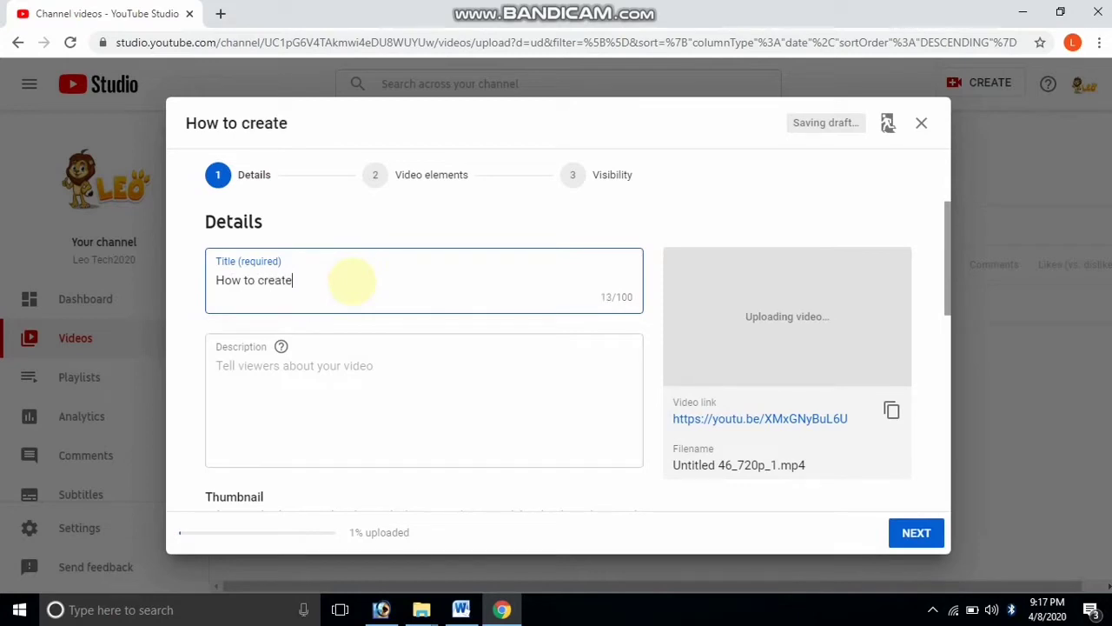
{"action": "type", "text": " youtu"}
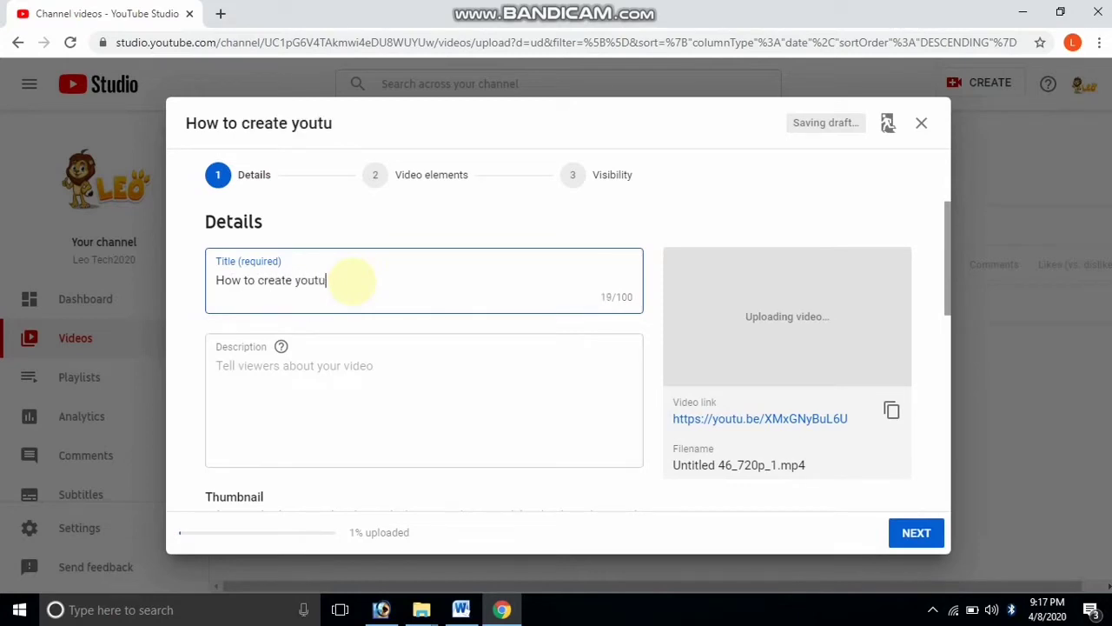
{"action": "type", "text": "be thumb"}
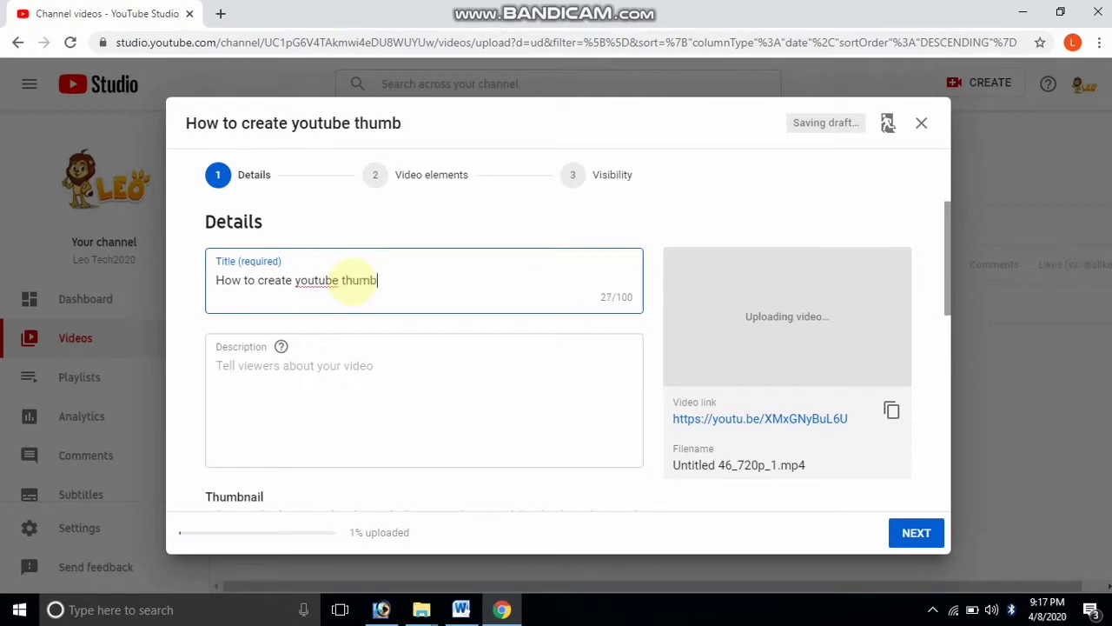
{"action": "type", "text": "nail in phot"}
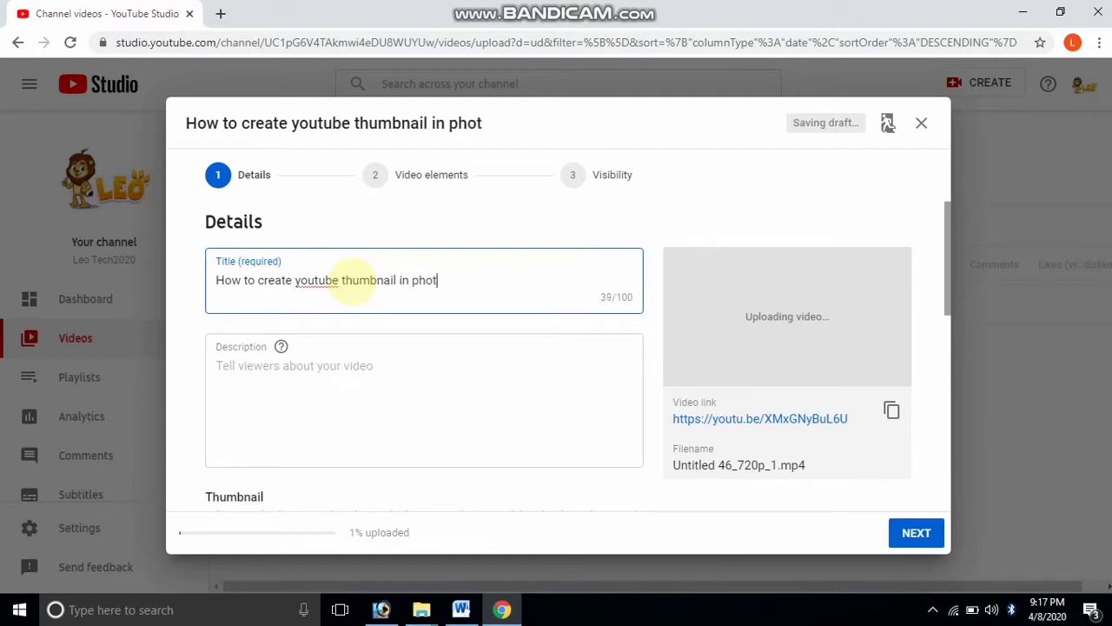
{"action": "type", "text": "oshop"}
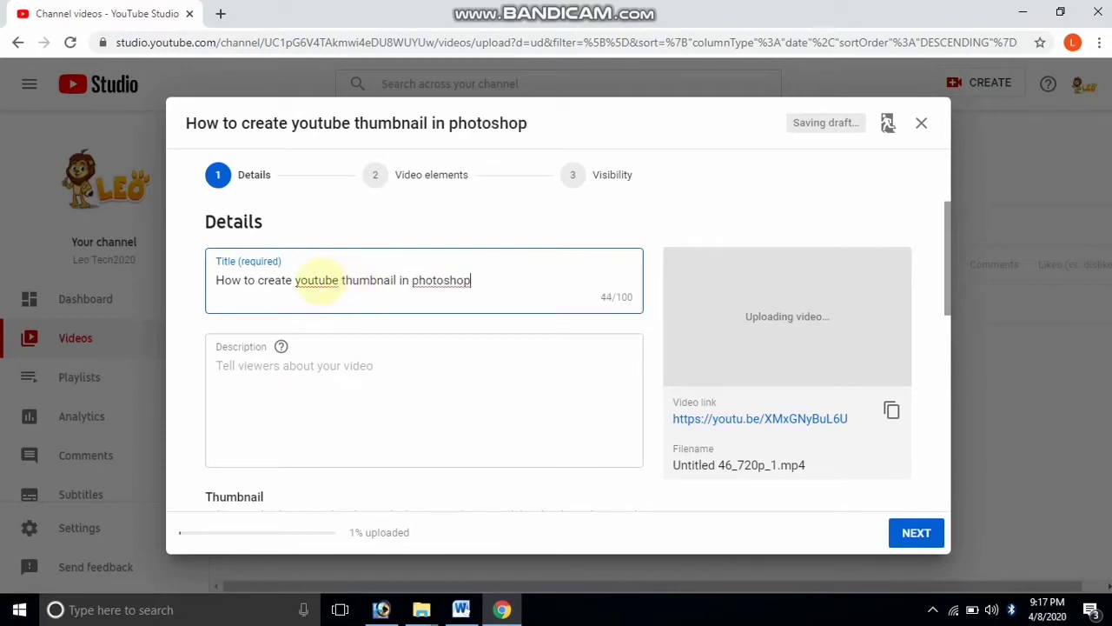
- Apply the spelling suggestions "you tube" and "Photoshop" in the title and append "tamil"
{"action": "right_click", "coordinate": [317, 280]}
{"action": "left_click", "coordinate": [360, 294]}
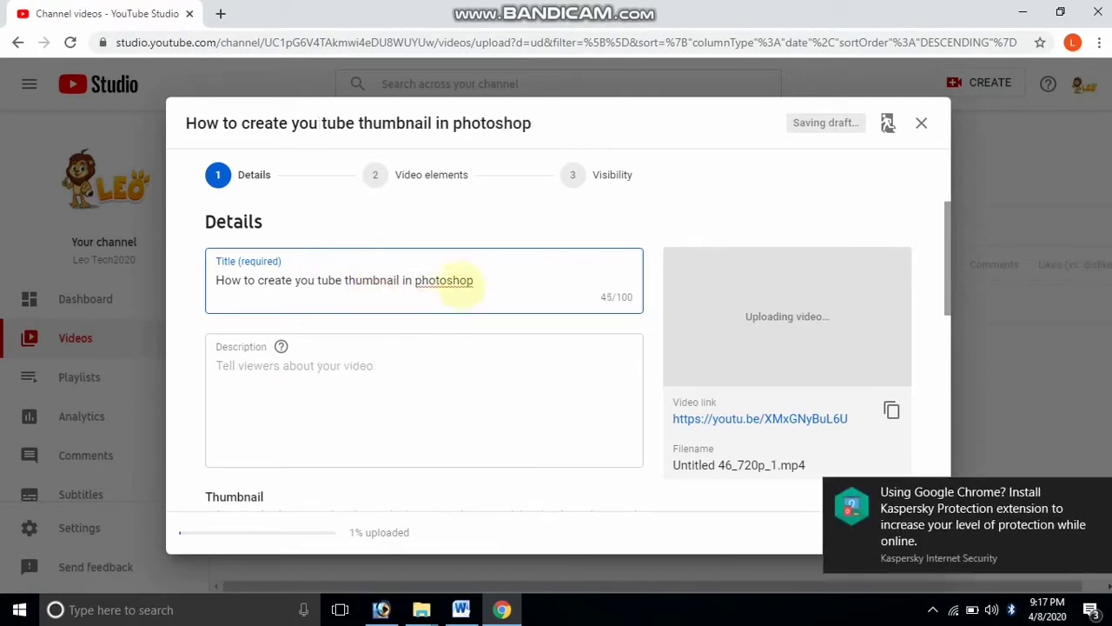
{"action": "right_click", "coordinate": [456, 279]}
{"action": "left_click", "coordinate": [496, 292]}
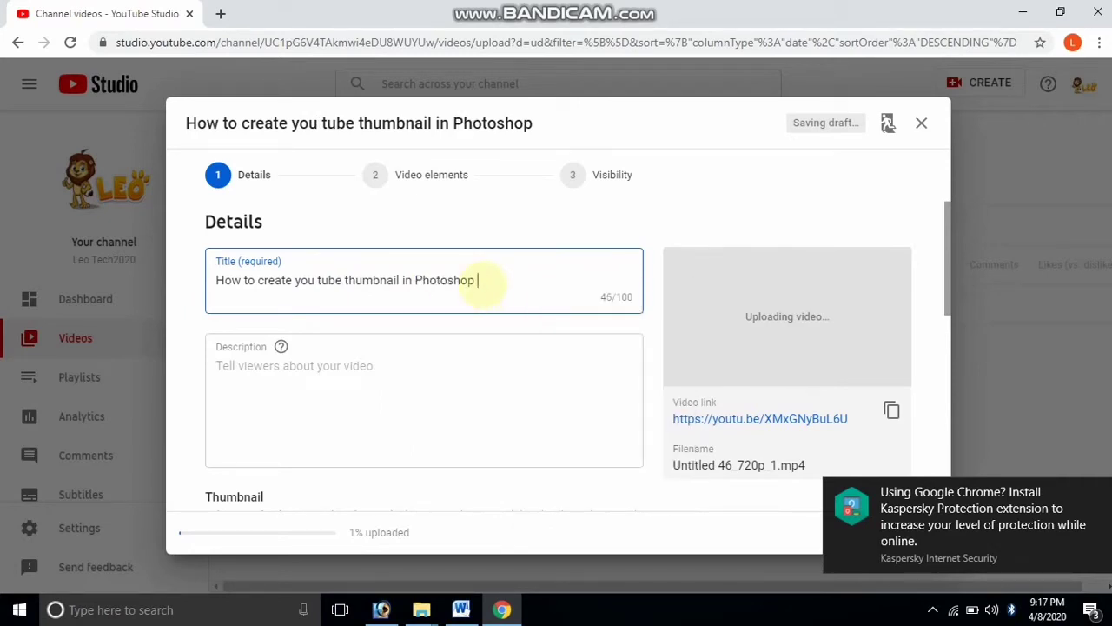
{"action": "type", "text": "tamil"}
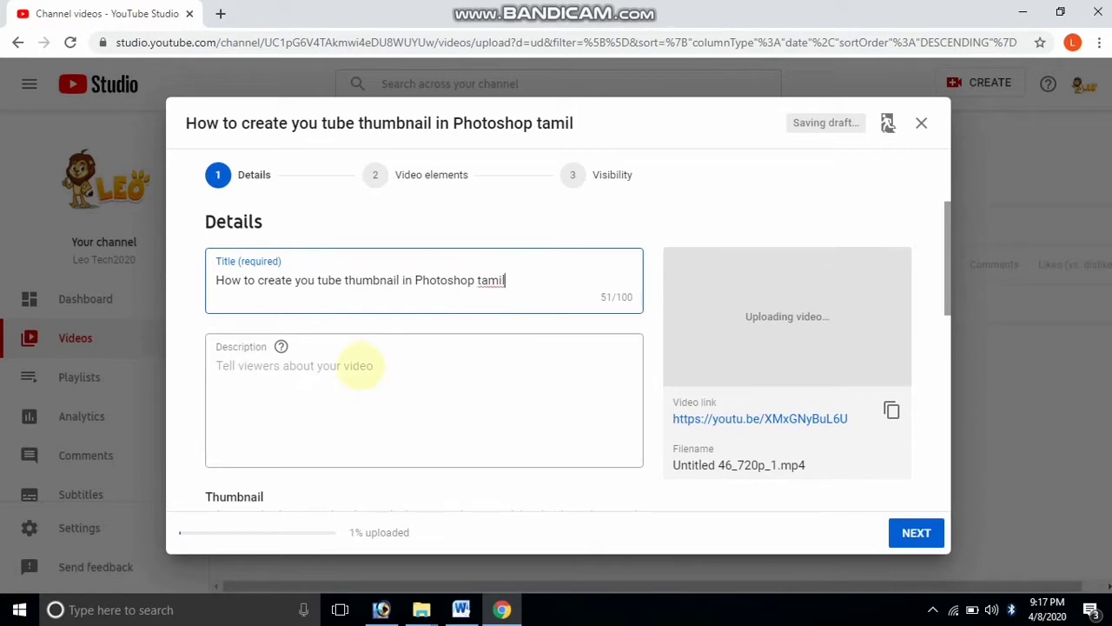
- Switch to Word and copy the prepared video description text together with its hashtag line
{"action": "left_click", "coordinate": [358, 366]}
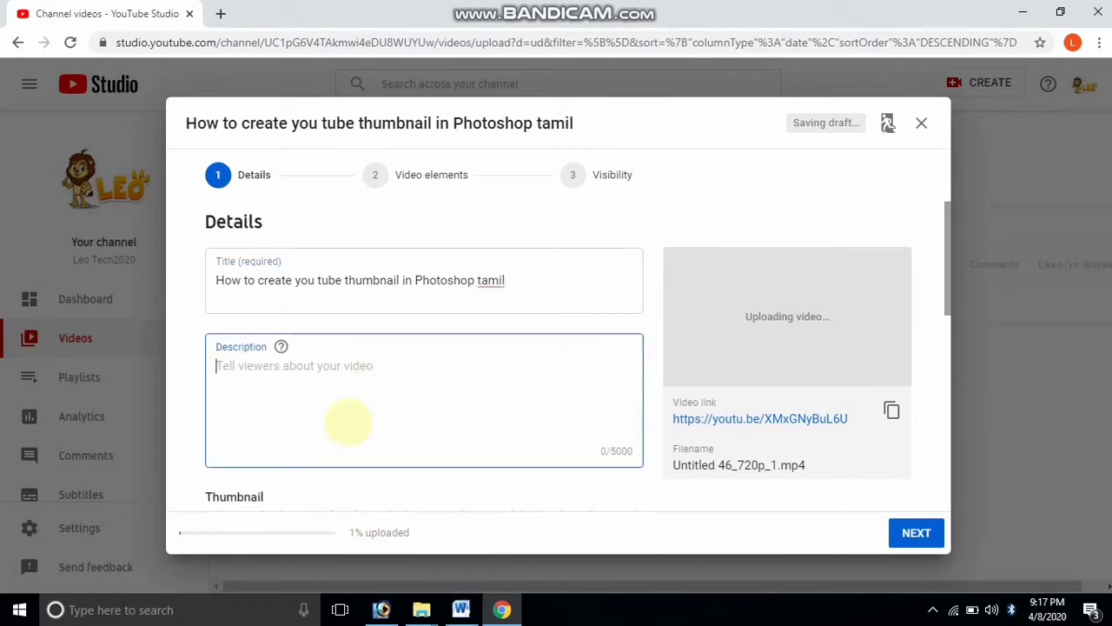
{"action": "mouse_move", "coordinate": [461, 609]}
{"action": "left_click", "coordinate": [465, 561]}
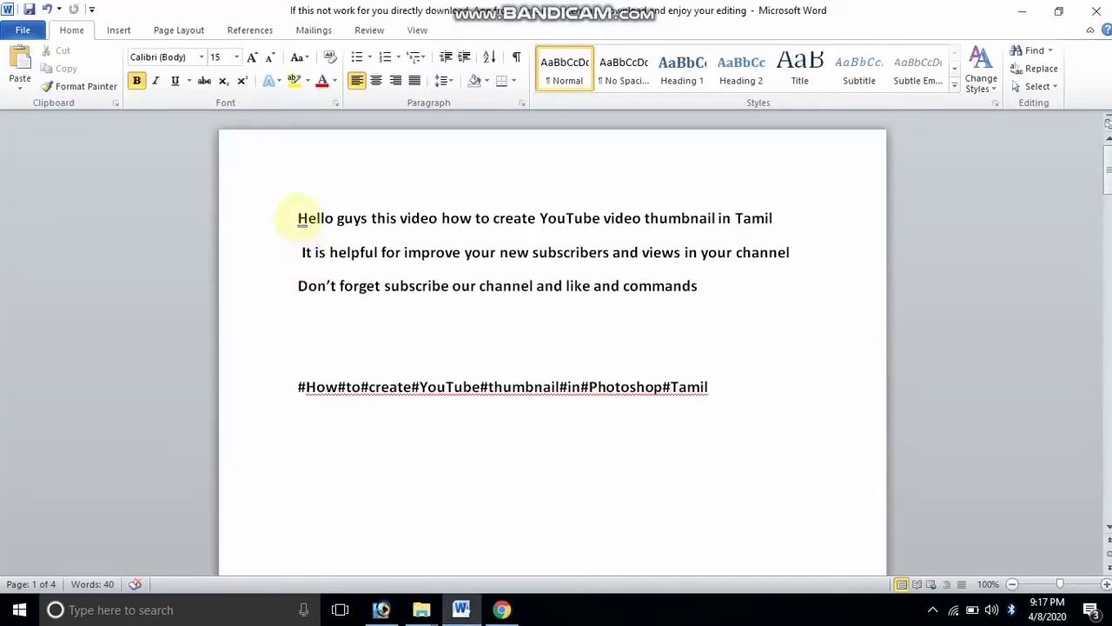
{"action": "left_click_drag", "start_coordinate": [297, 218], "coordinate": [730, 427]}
{"action": "key", "text": "ctrl+c"}
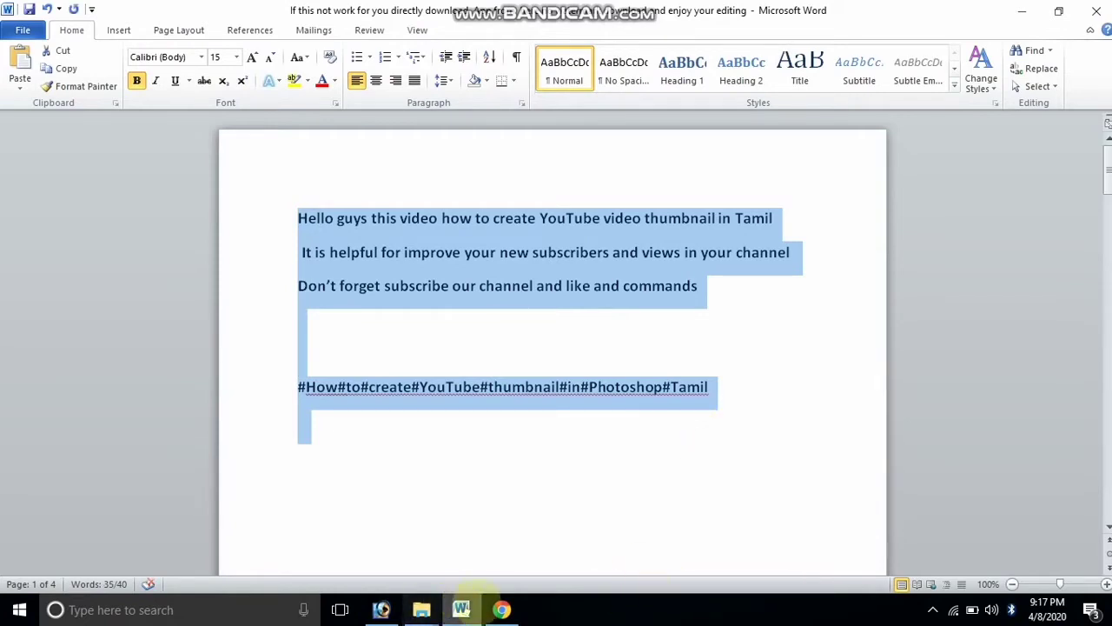
- Return to YouTube Studio in Chrome and paste the copied text as the video description
{"action": "mouse_move", "coordinate": [496, 603]}
{"action": "left_click", "coordinate": [490, 537]}
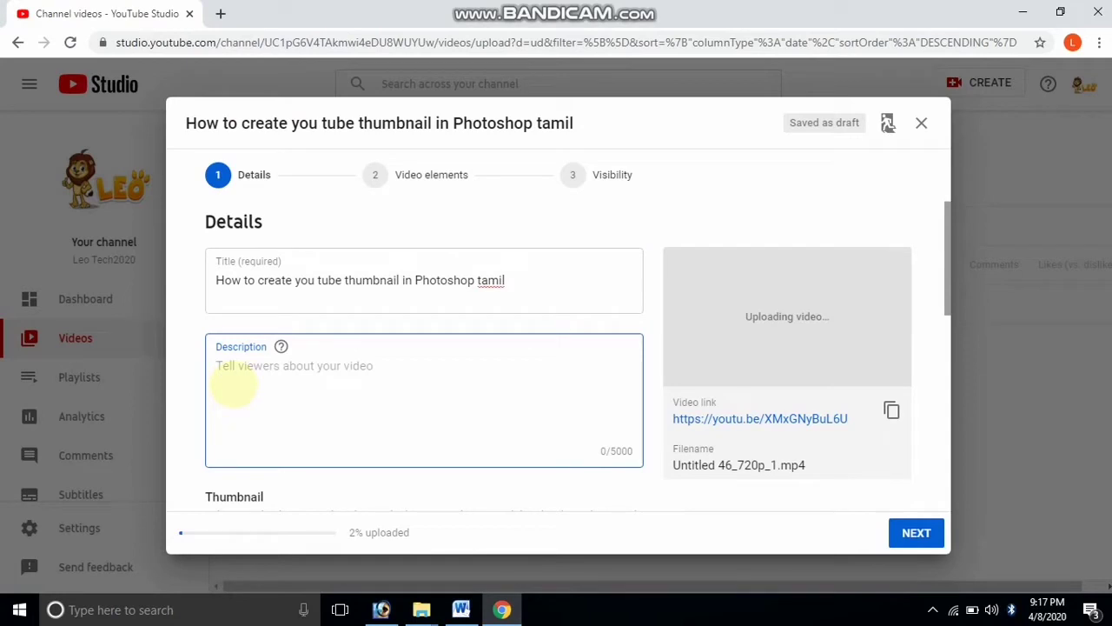
{"action": "key", "text": "ctrl+v"}
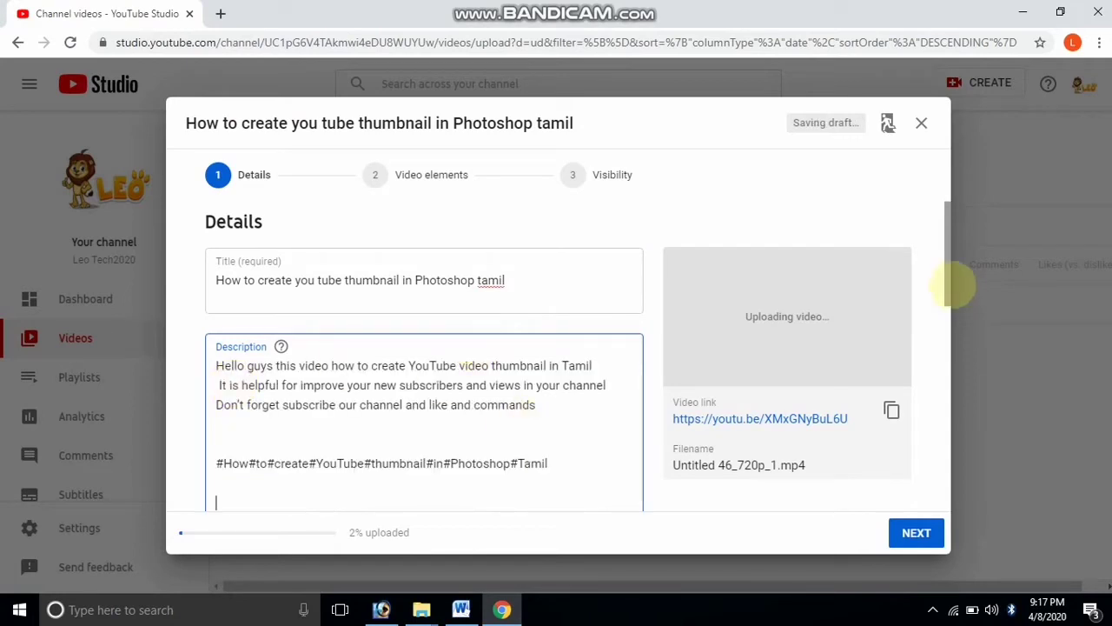
- Upload the image "thumbanil final" from Local Disk (E:) as the video's custom thumbnail
{"action": "left_click_drag", "start_coordinate": [944, 281], "coordinate": [947, 309]}
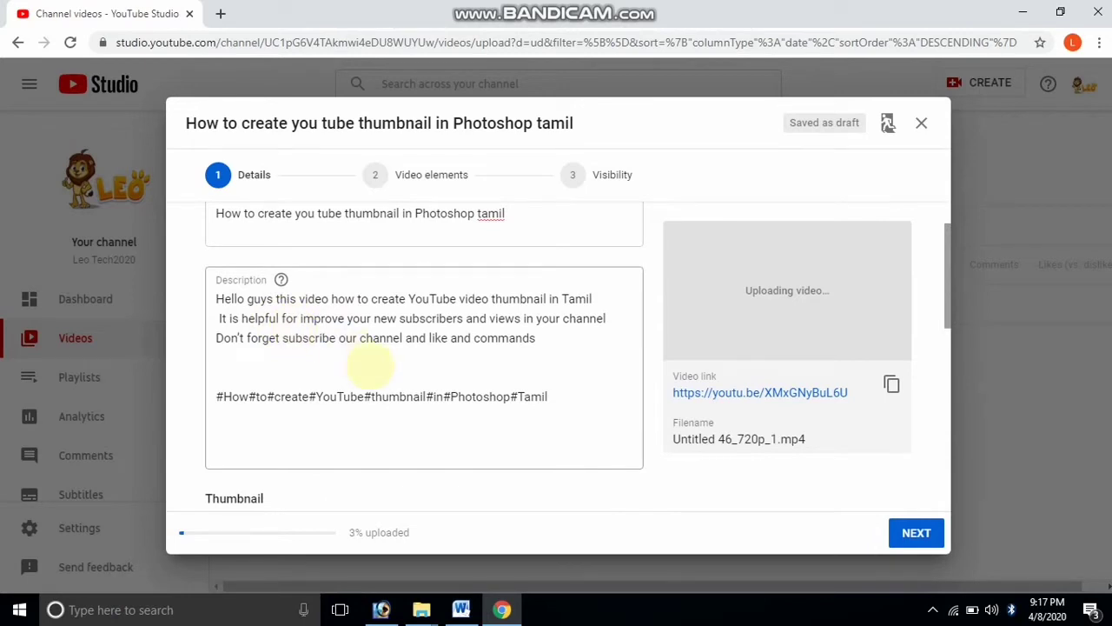
{"action": "left_click_drag", "start_coordinate": [946, 281], "coordinate": [962, 340]}
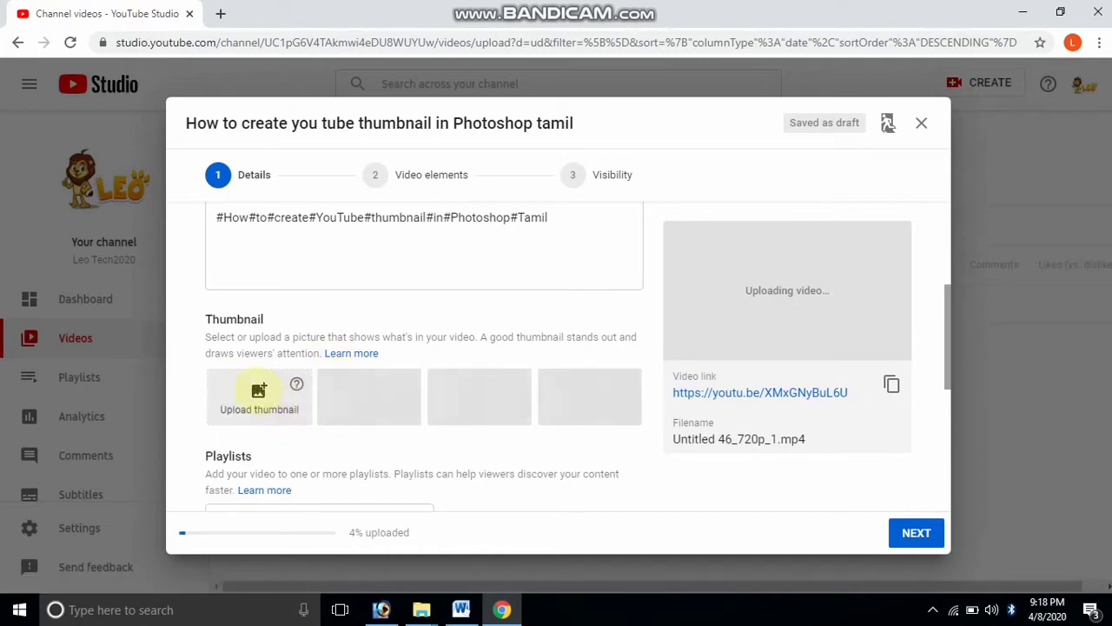
{"action": "left_click", "coordinate": [258, 393]}
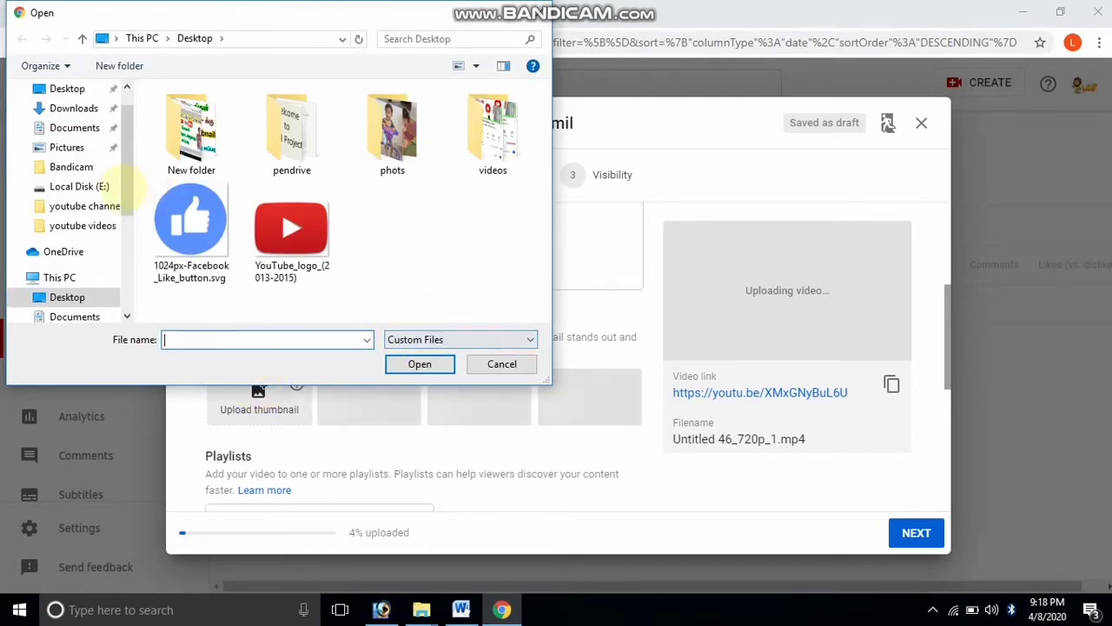
{"action": "left_click_drag", "start_coordinate": [127, 184], "coordinate": [127, 280]}
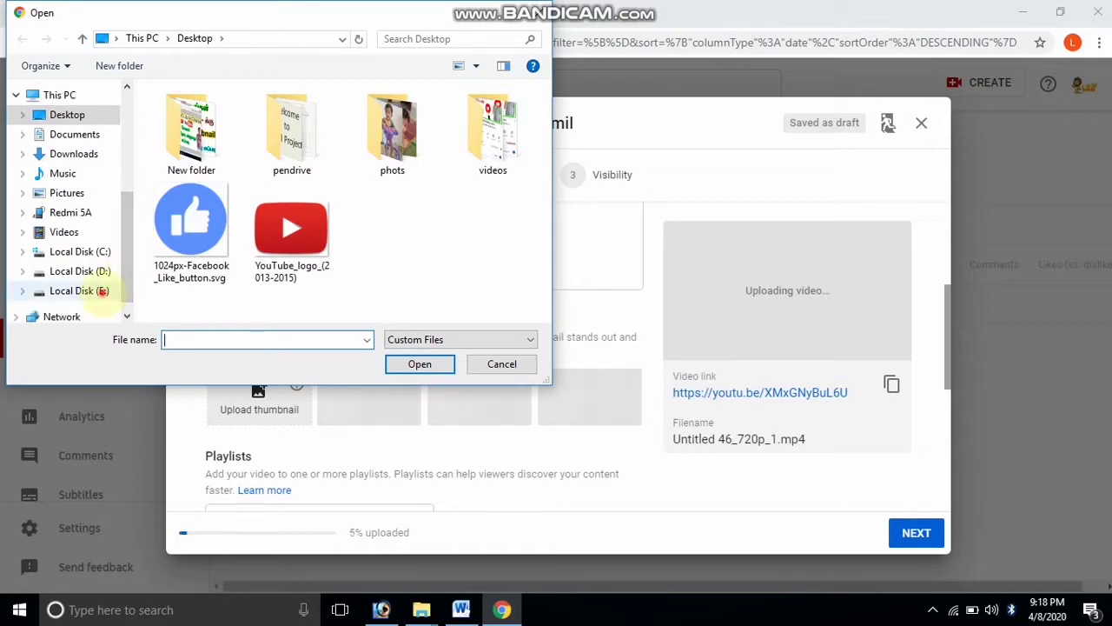
{"action": "left_click", "coordinate": [97, 291]}
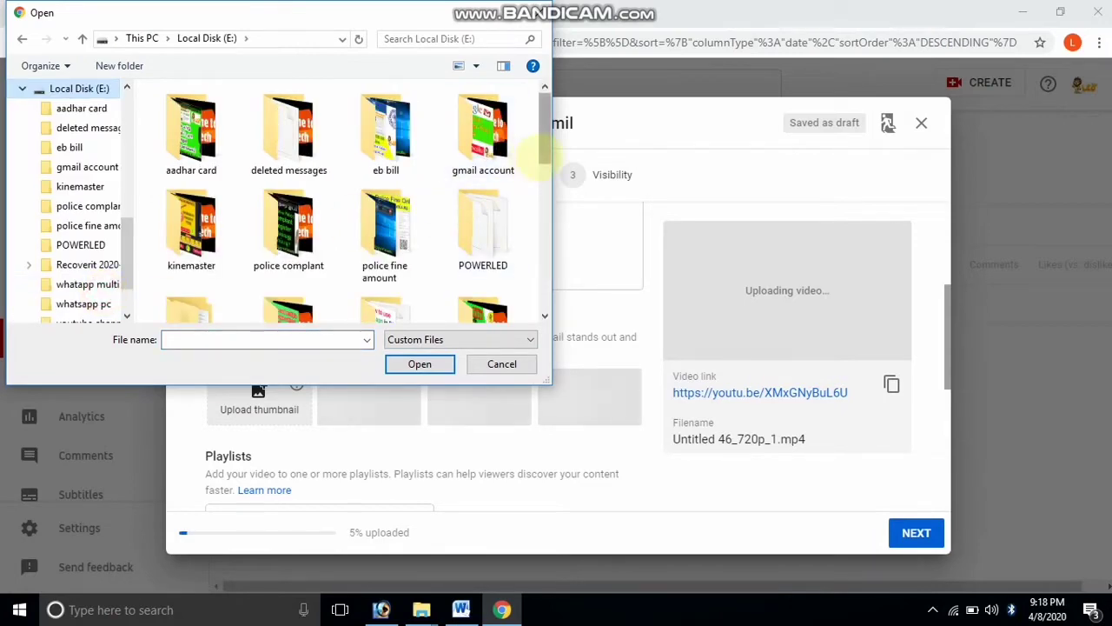
{"action": "left_click_drag", "start_coordinate": [536, 148], "coordinate": [545, 273]}
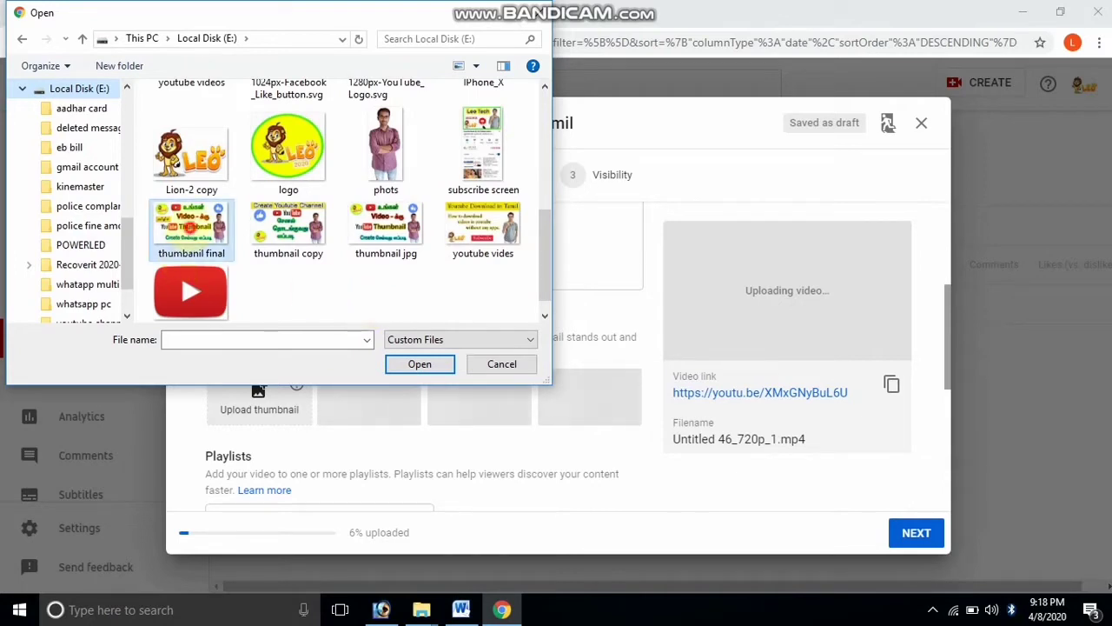
{"action": "left_click", "coordinate": [191, 228]}
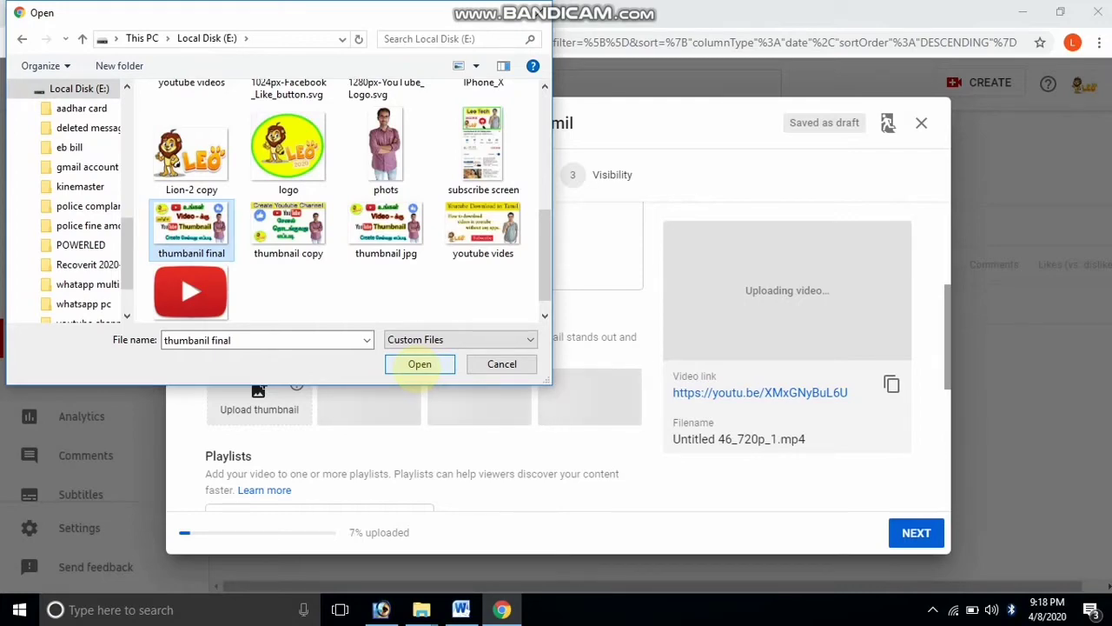
{"action": "left_click", "coordinate": [420, 364]}
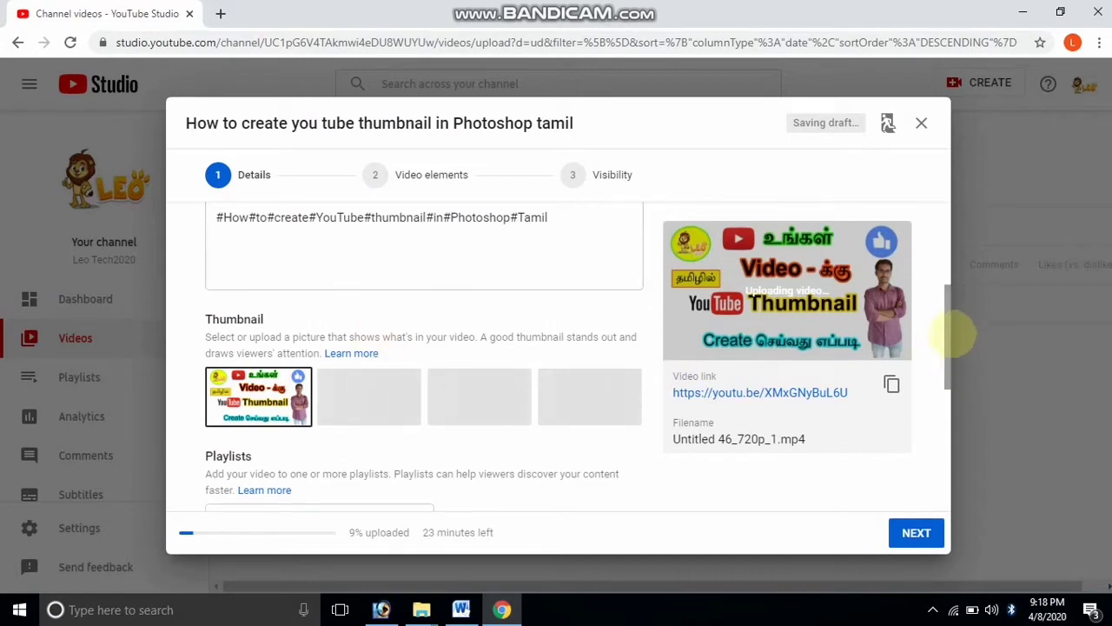
- Expand the additional video options and review the audience, language, recording, licence, category and comment settings
{"action": "left_click_drag", "start_coordinate": [949, 333], "coordinate": [298, 459]}
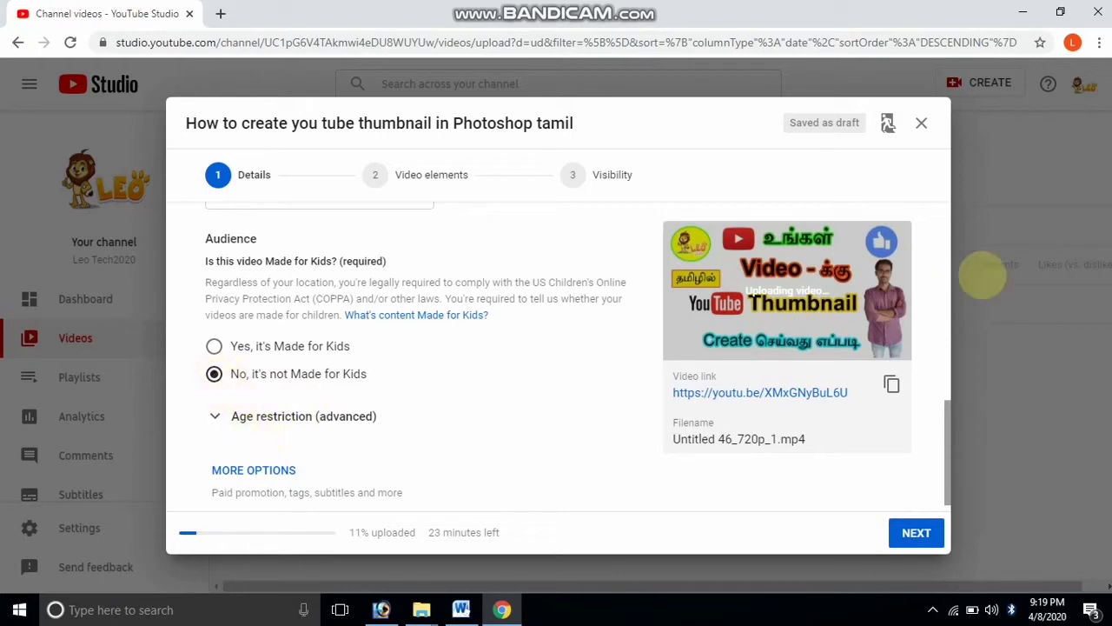
{"action": "left_click_drag", "start_coordinate": [944, 414], "coordinate": [944, 459]}
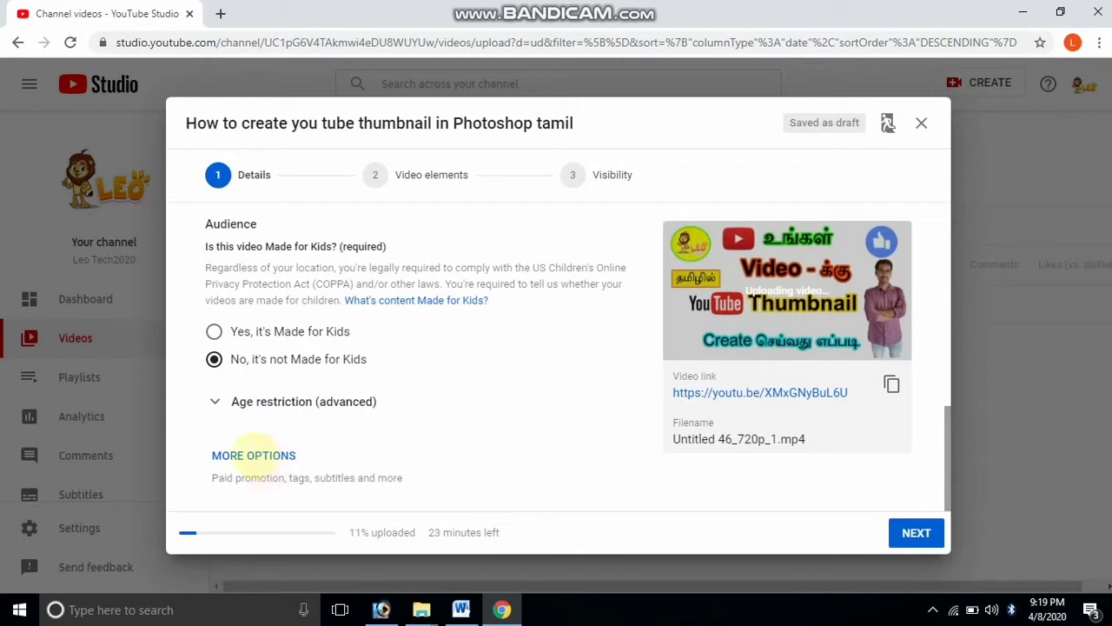
{"action": "left_click", "coordinate": [253, 456]}
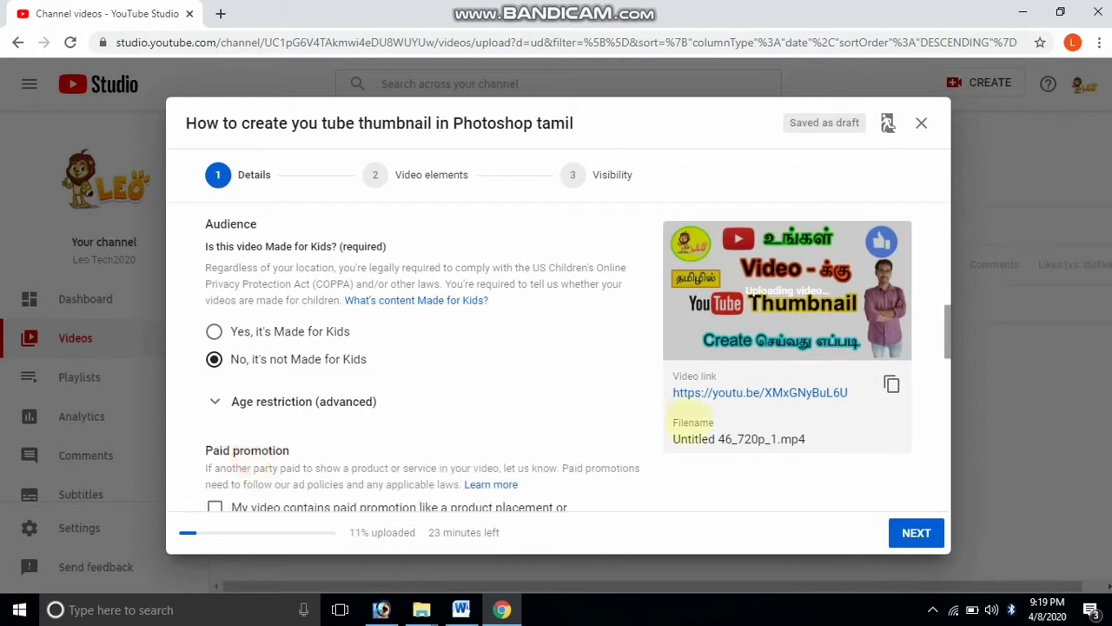
{"action": "left_click_drag", "start_coordinate": [951, 328], "coordinate": [951, 409]}
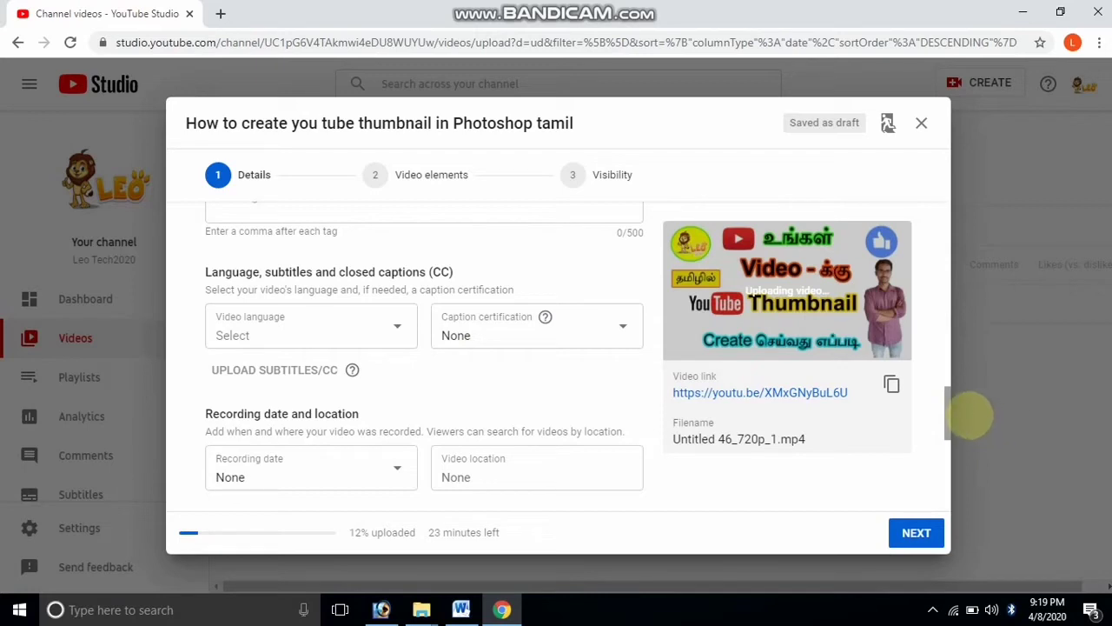
{"action": "left_click", "coordinate": [950, 400]}
{"action": "left_click_drag", "start_coordinate": [953, 423], "coordinate": [960, 449]}
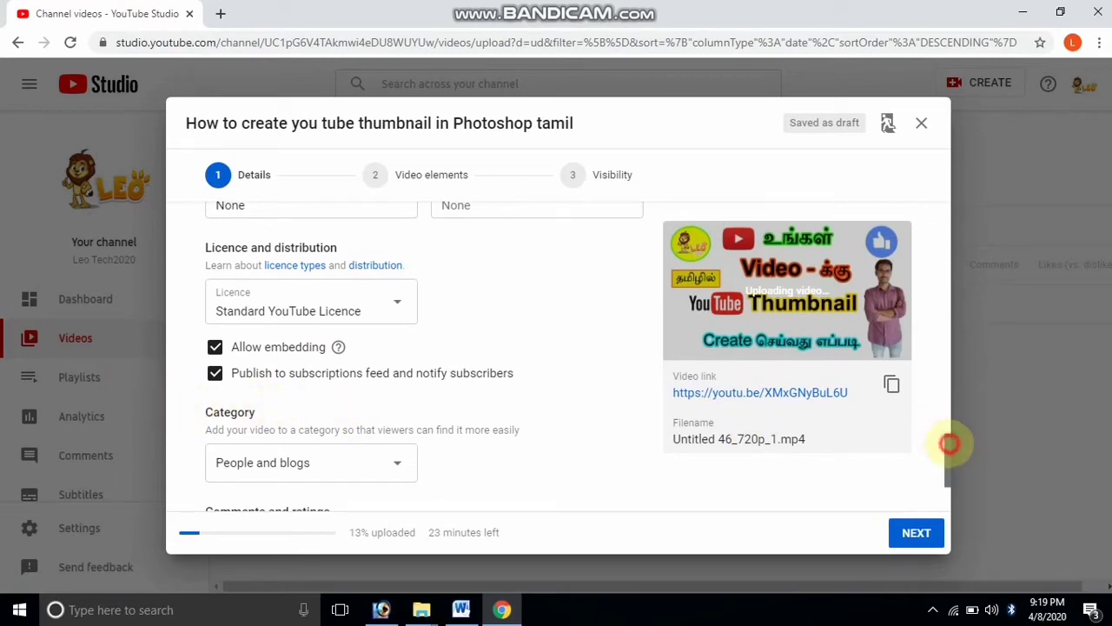
{"action": "left_click_drag", "start_coordinate": [946, 442], "coordinate": [959, 474]}
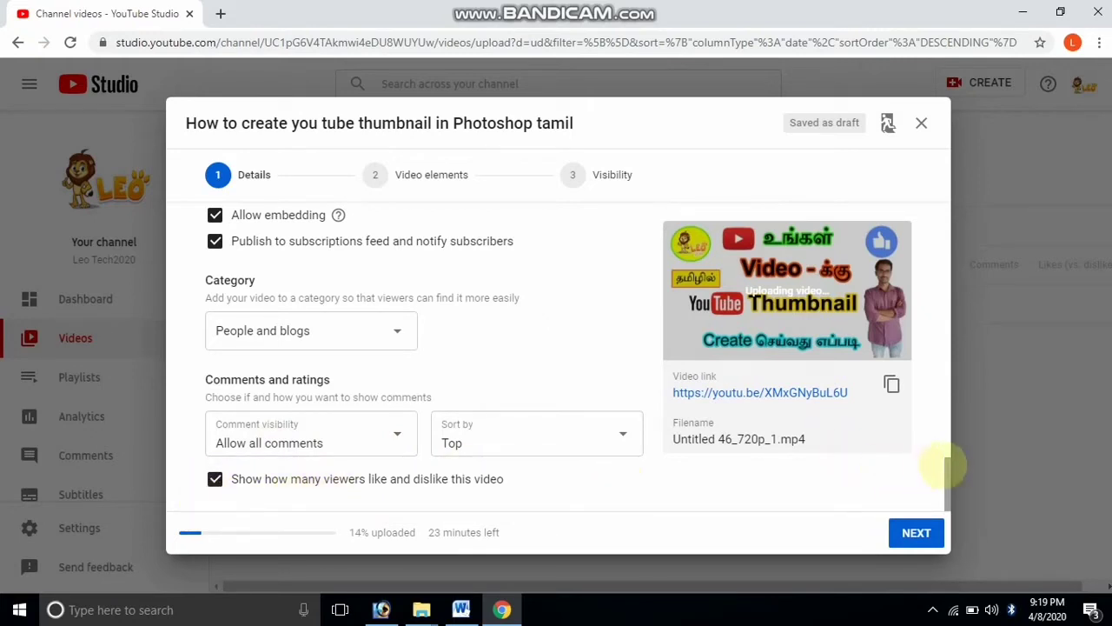
- Add the tag "how to create thumbnail tamil" to the video's tags
{"action": "left_click_drag", "start_coordinate": [949, 467], "coordinate": [953, 377]}
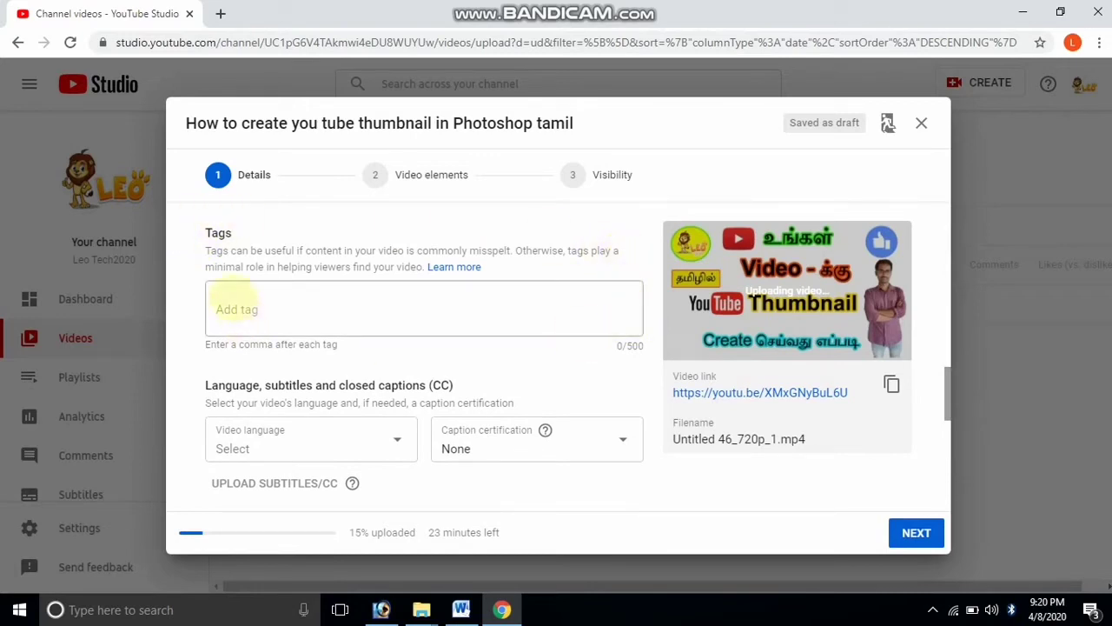
{"action": "left_click_drag", "start_coordinate": [259, 309], "coordinate": [230, 309]}
{"action": "left_click", "coordinate": [228, 300]}
{"action": "left_click", "coordinate": [222, 295]}
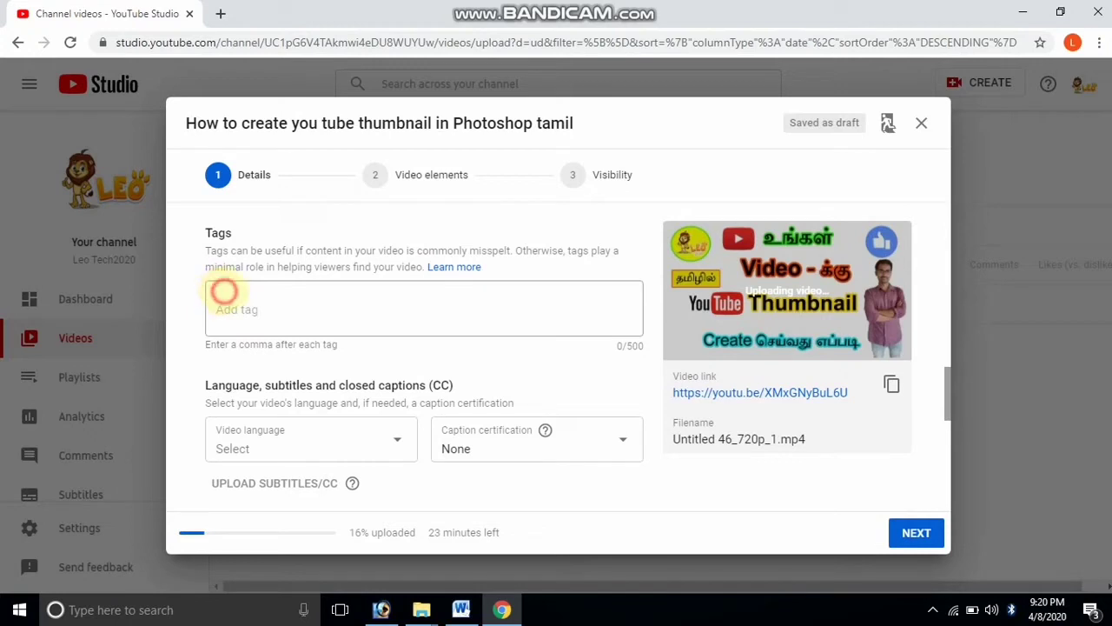
{"action": "left_click", "coordinate": [228, 300]}
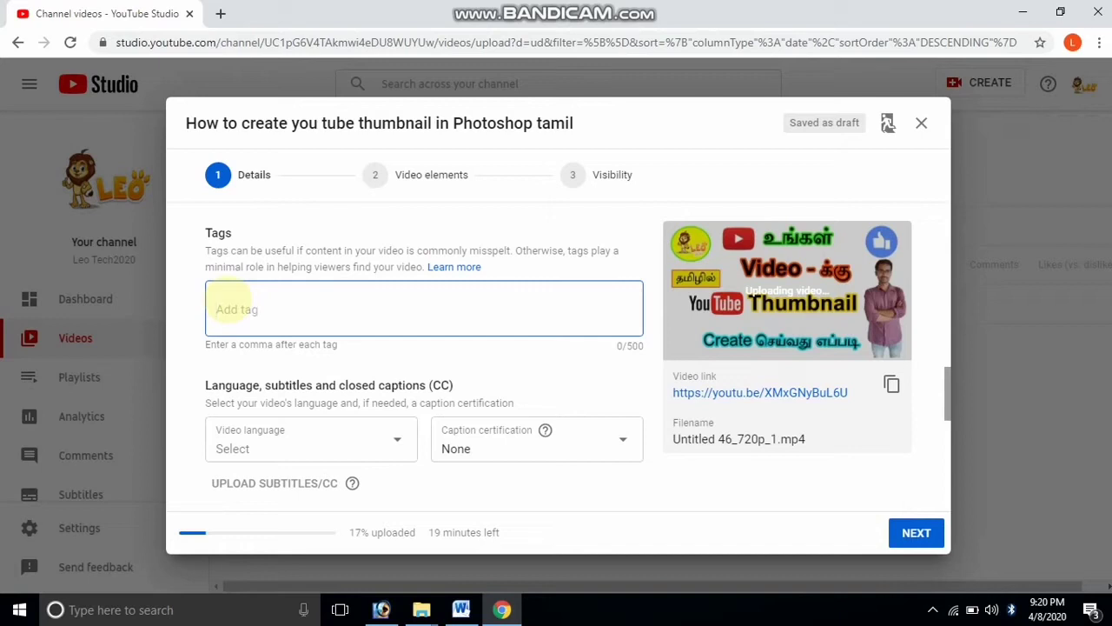
{"action": "type", "text": "how to crearte"}
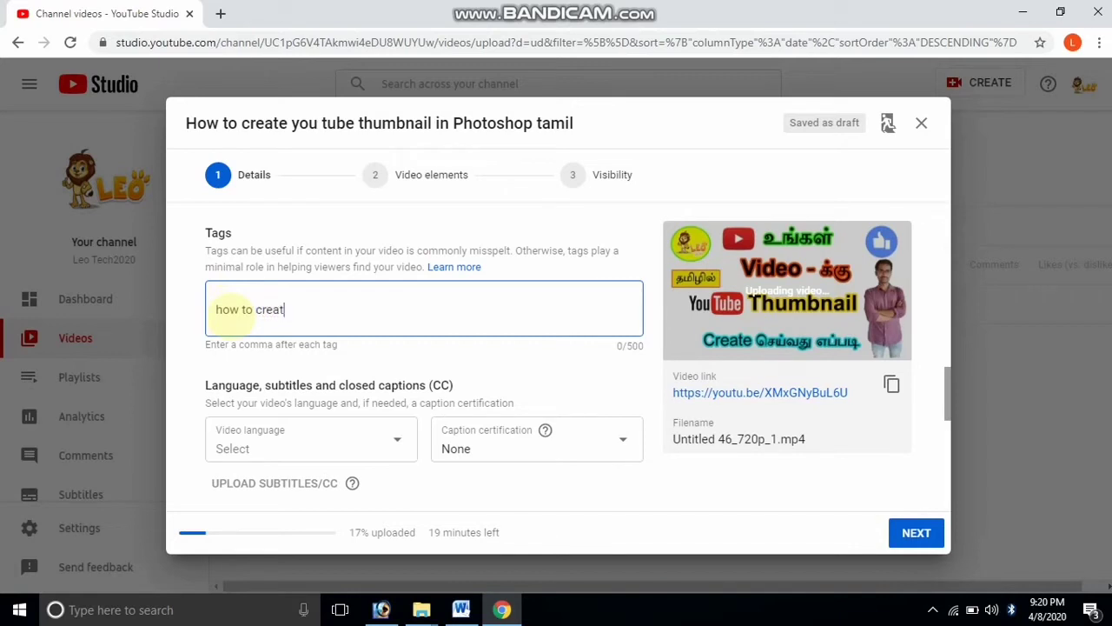
{"action": "type", "text": "humbnail tamil"}
{"action": "key", "text": "Return"}
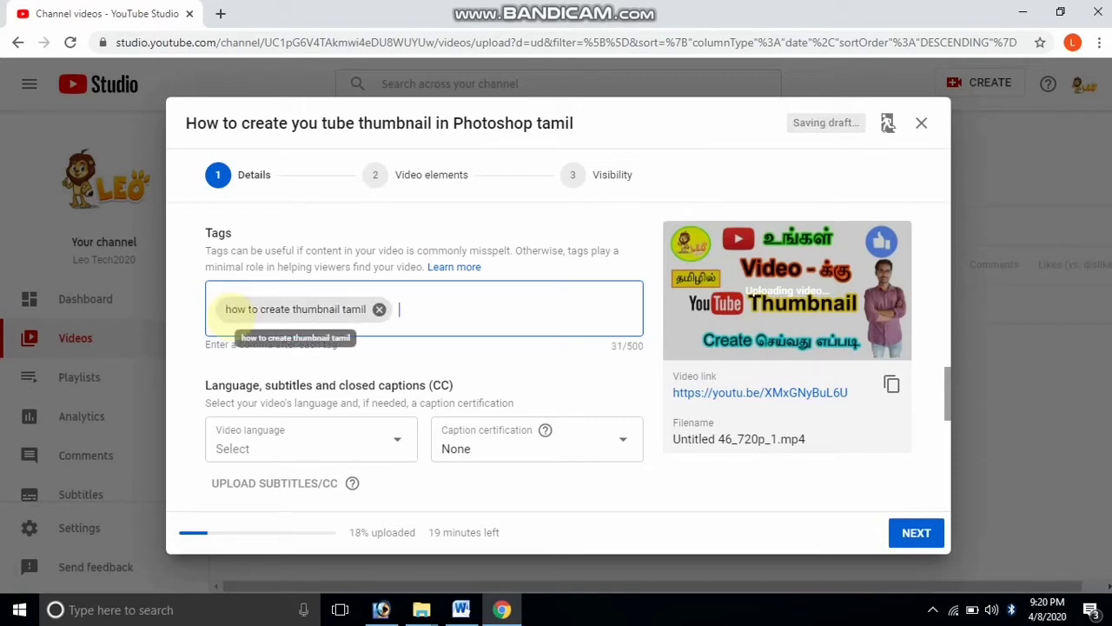
- Add the tags "thumbnail create in photoshop tamil" and "youtube video thumbnail tutorial" to the video
{"action": "type", "text": "thumbnail create in photoshop"}
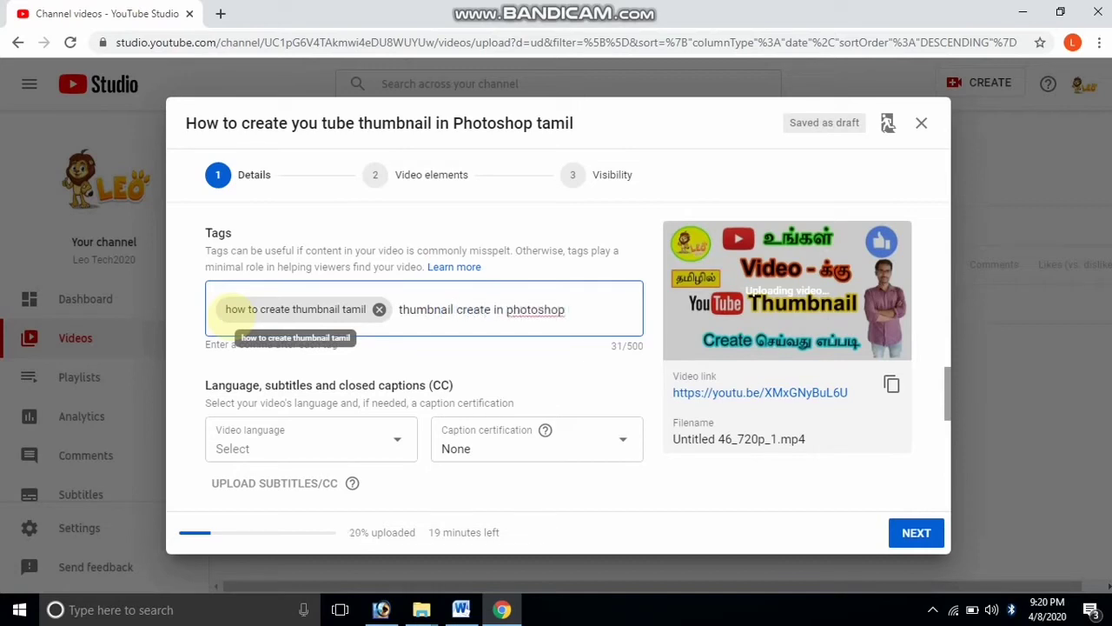
{"action": "type", "text": " tamil"}
{"action": "key", "text": "Return"}
{"action": "type", "text": "soma"}
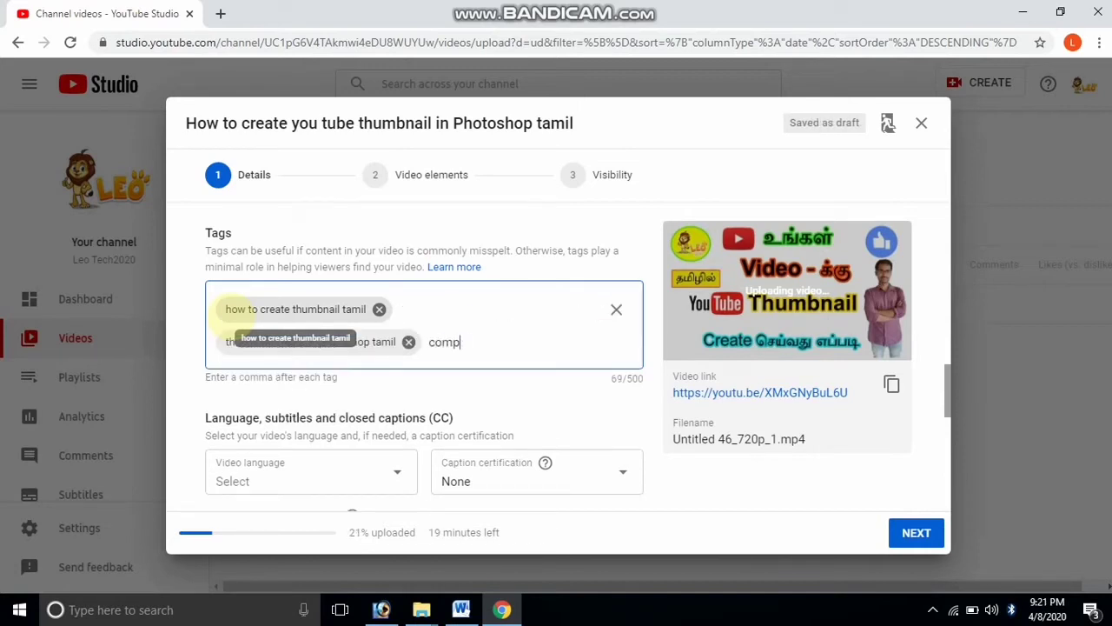
{"action": "key", "text": "BackSpace"}
{"action": "key", "text": "BackSpace"}
{"action": "key", "text": "BackSpace"}
{"action": "key", "text": "BackSpace"}
{"action": "type", "text": "youtube video thumbnail"}
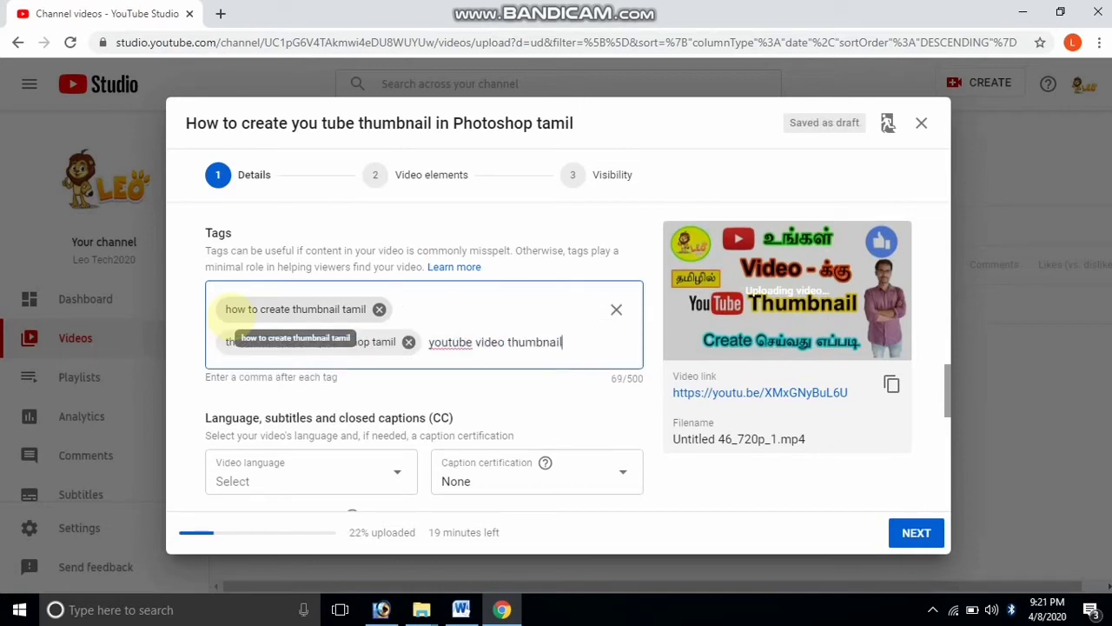
{"action": "type", "text": " tutorial"}
{"action": "key", "text": "Return"}
- Add the tags "how to create awesome thumbnail" and "thumbnail create in tamil" to the video
{"action": "type", "text": "how to "}
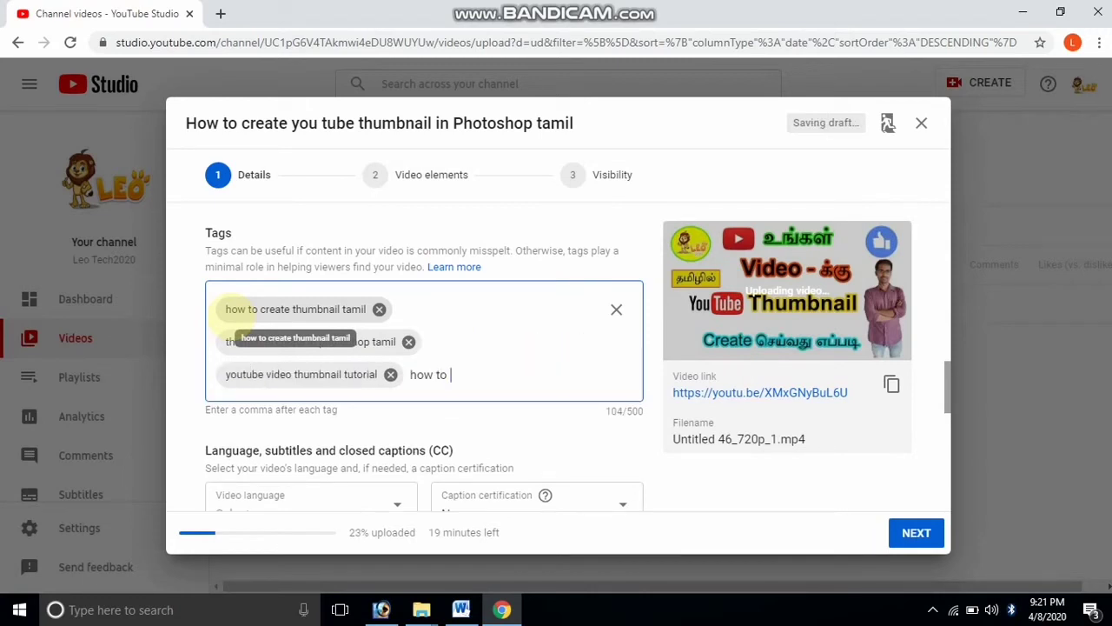
{"action": "type", "text": "create awesome thumbnail"}
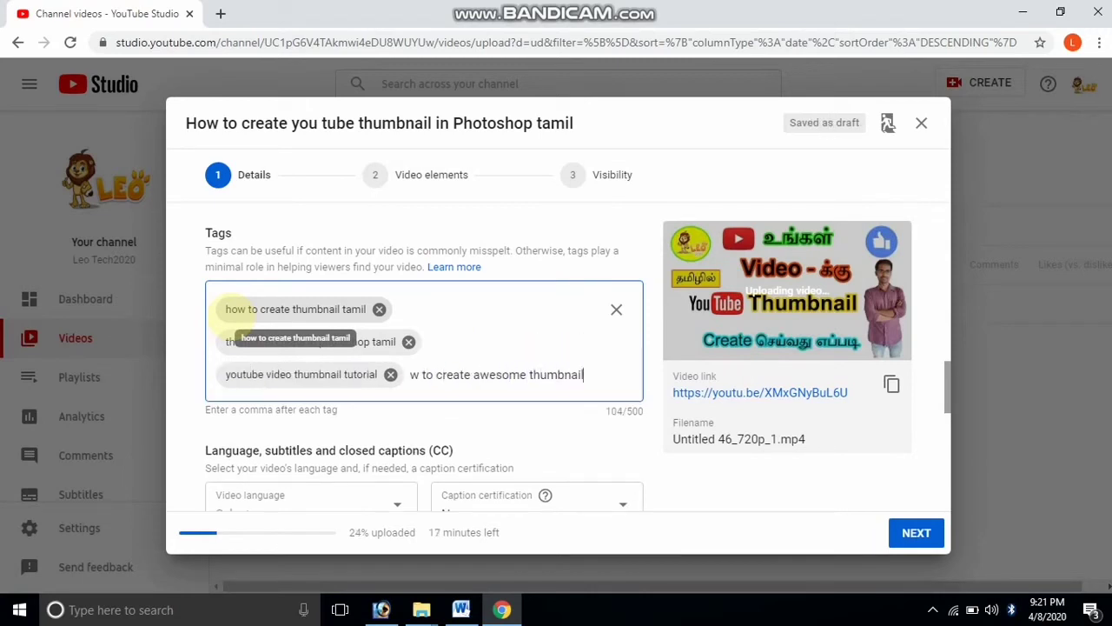
{"action": "key", "text": "Return"}
{"action": "type", "text": "thumbnail create in tamil"}
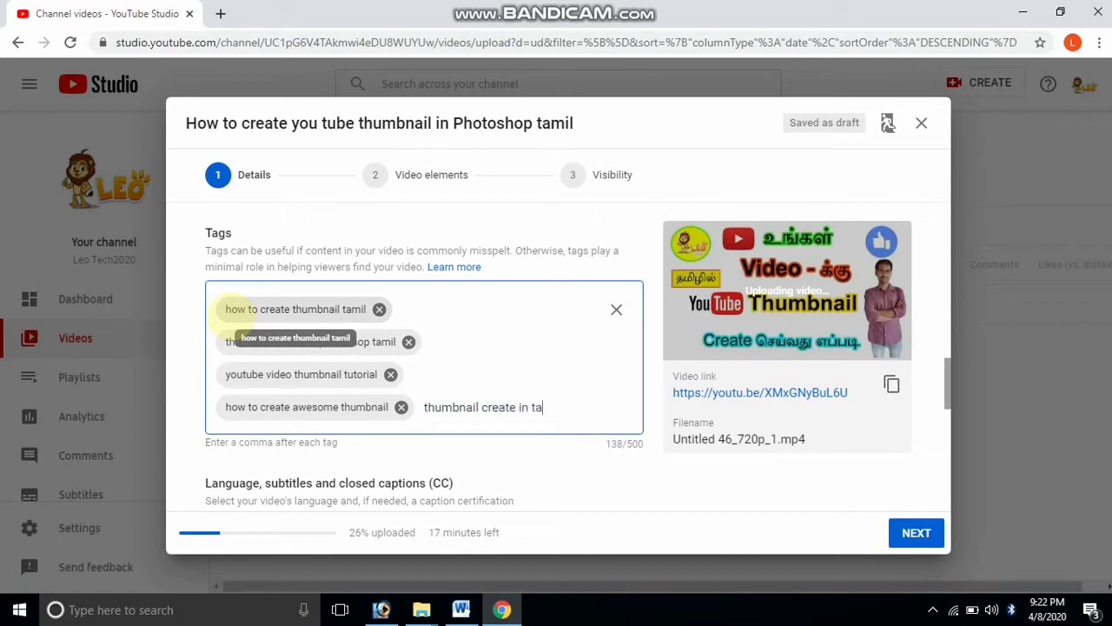
{"action": "key", "text": "Return"}
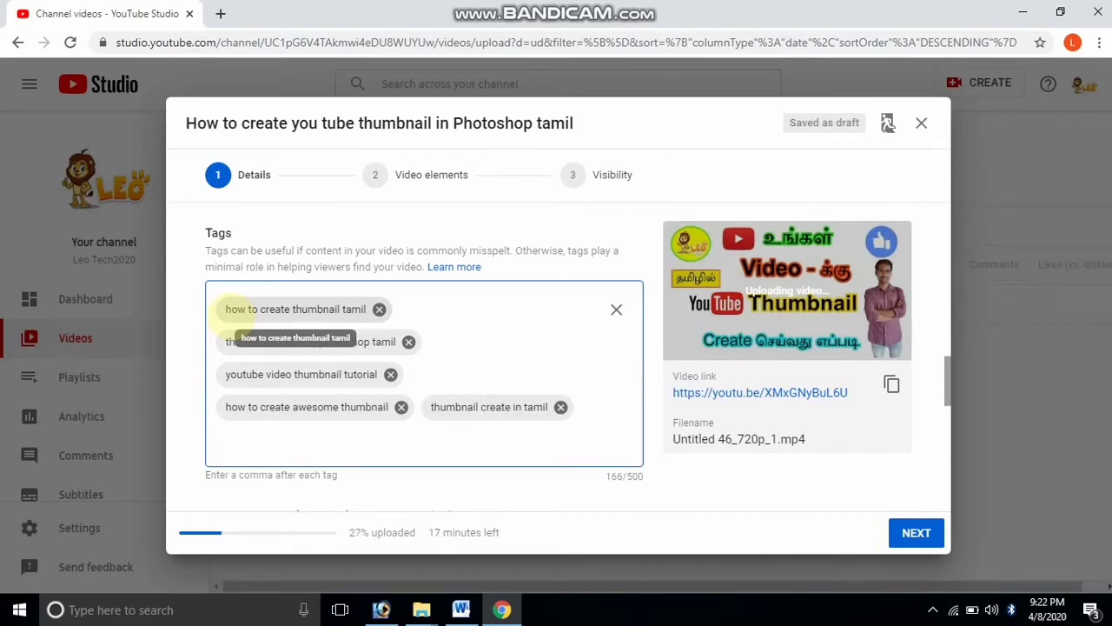
- Proceed to the video elements stage and add an end screen imported from the latest video
{"action": "left_click_drag", "start_coordinate": [950, 365], "coordinate": [947, 484]}
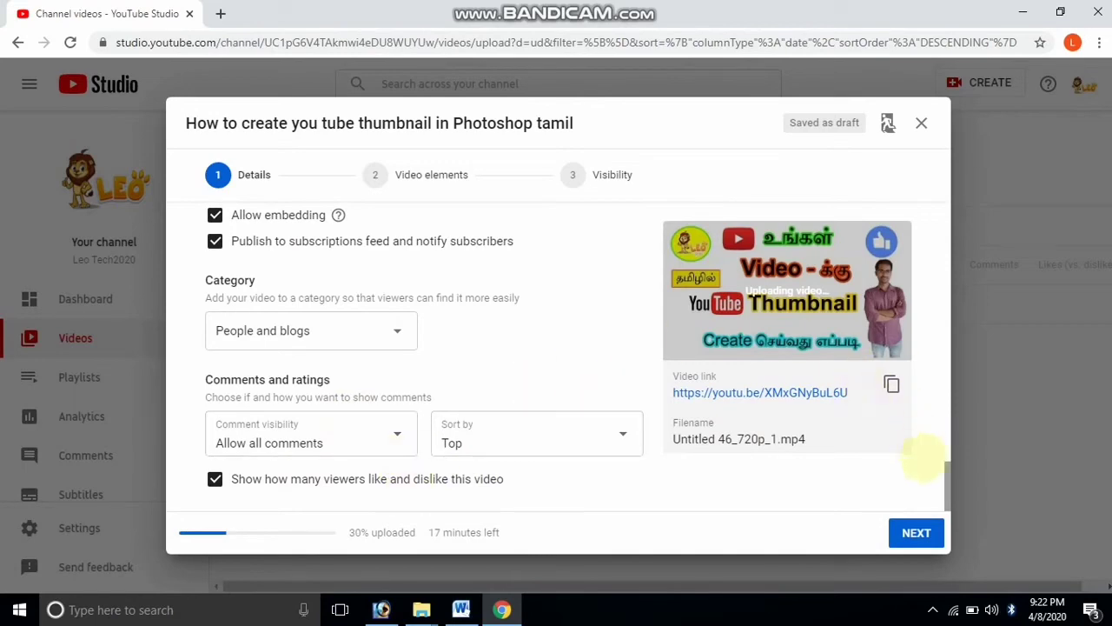
{"action": "left_click_drag", "start_coordinate": [946, 472], "coordinate": [988, 479]}
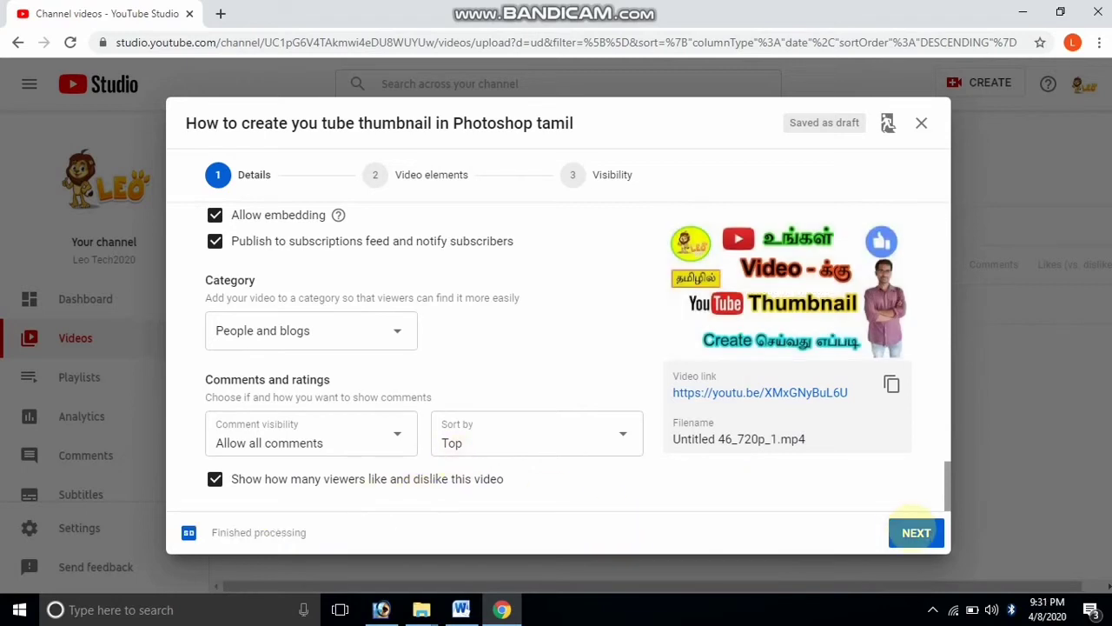
{"action": "left_click", "coordinate": [916, 532]}
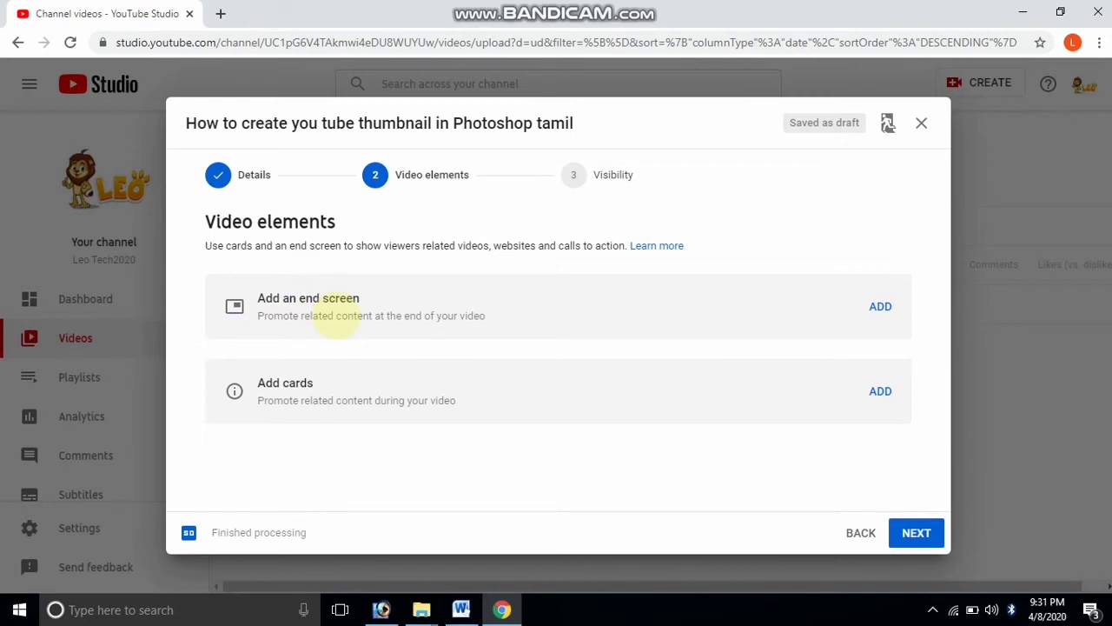
{"action": "left_click", "coordinate": [880, 306]}
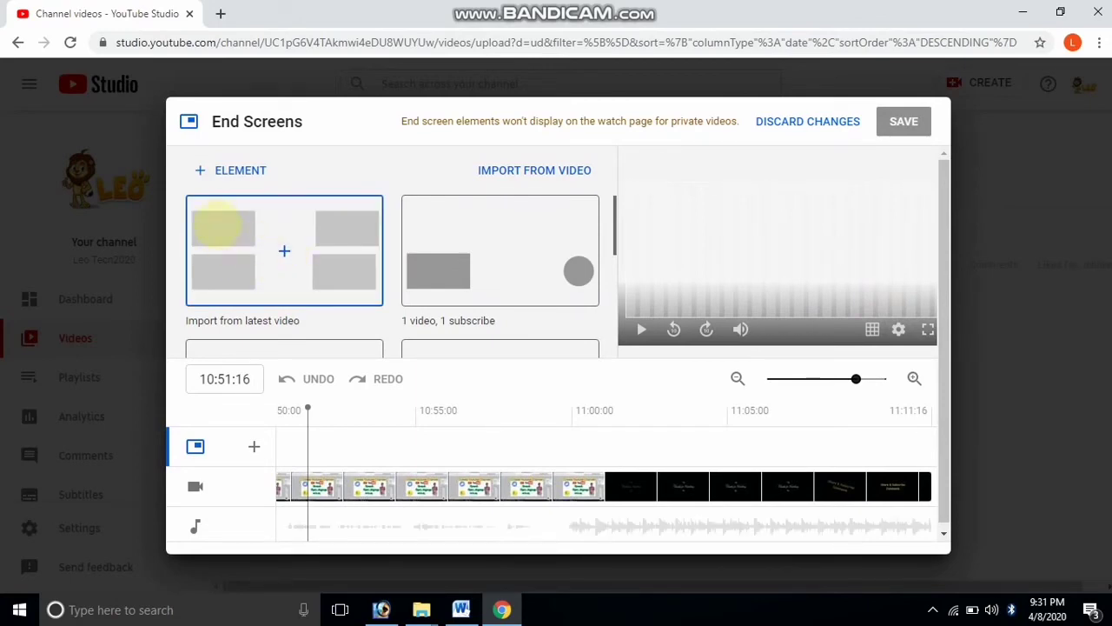
{"action": "left_click", "coordinate": [222, 226]}
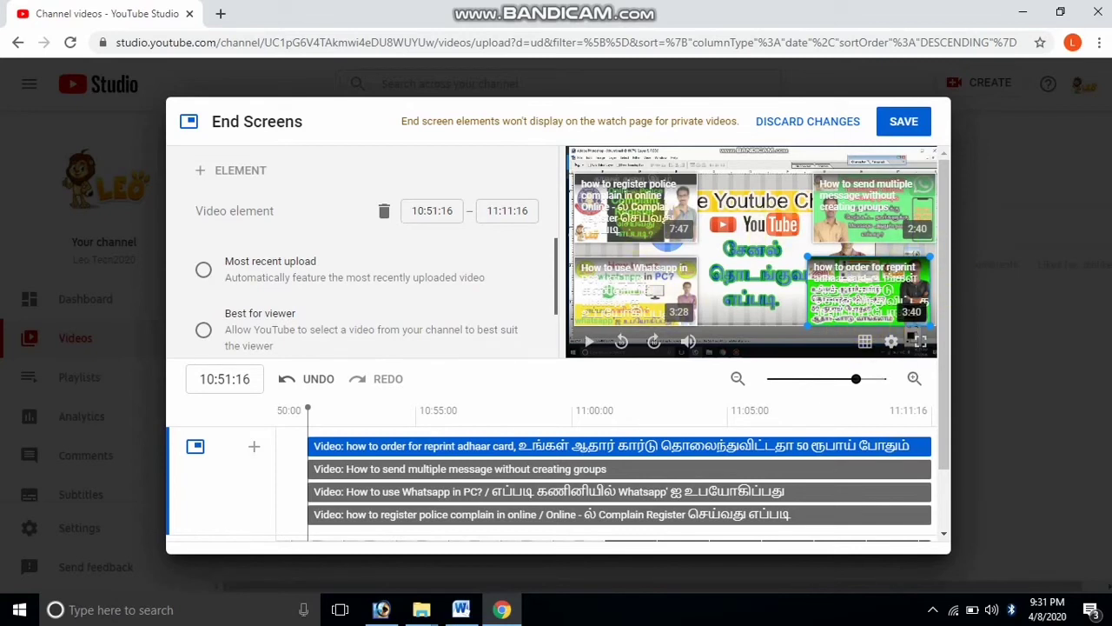
- Delete the "how to register police complain in online" video element from the end screen, dismissing the Kaspersky notification
{"action": "left_click", "coordinate": [632, 209]}
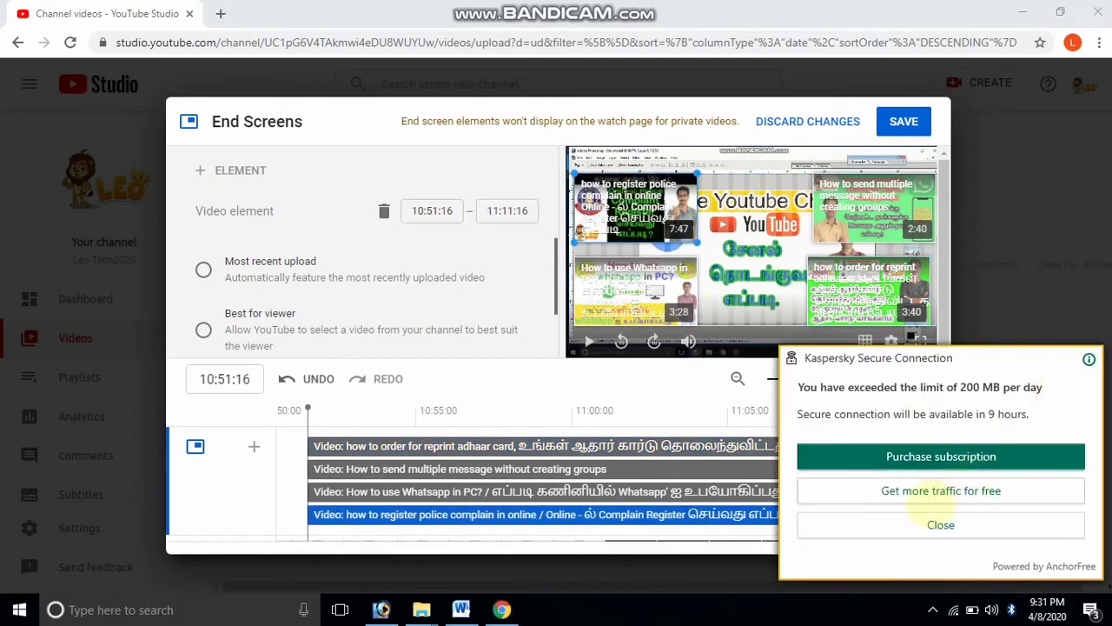
{"action": "left_click", "coordinate": [941, 524]}
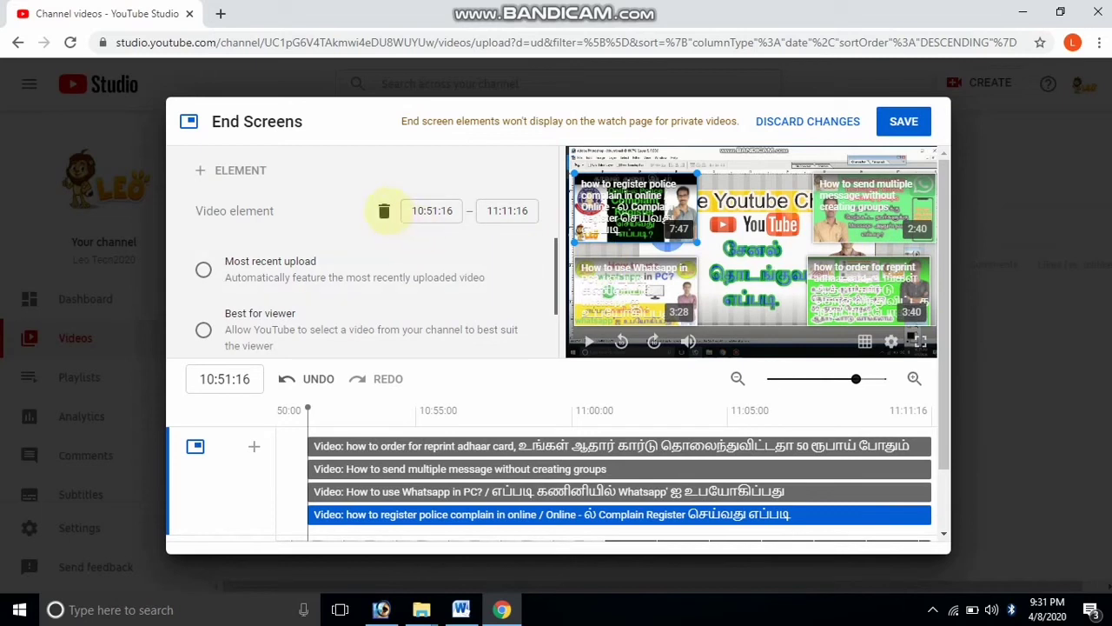
{"action": "left_click", "coordinate": [383, 210]}
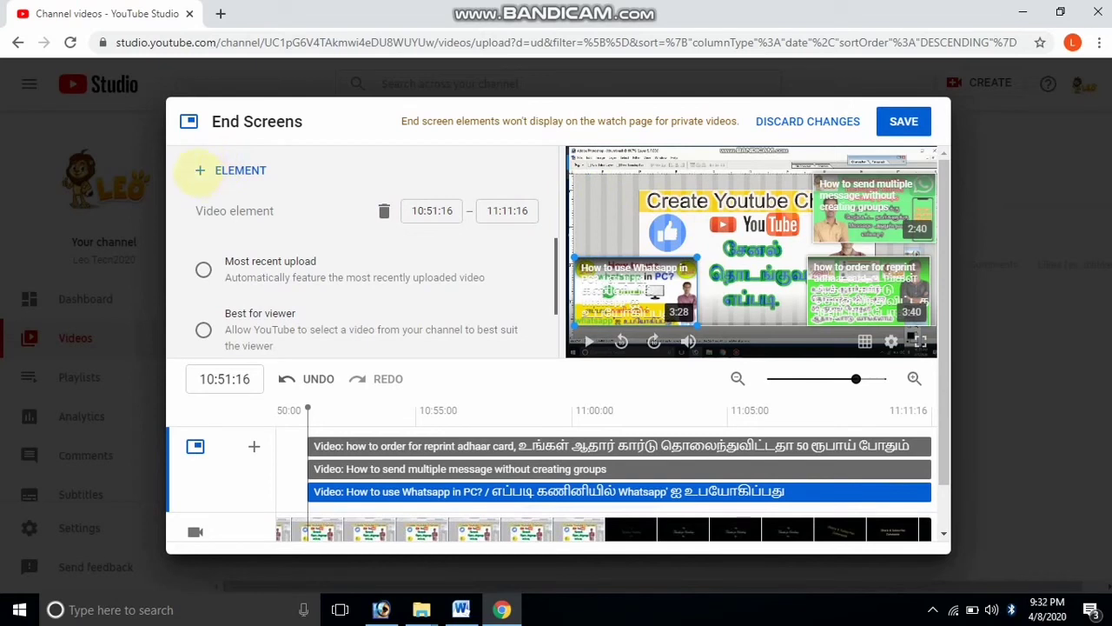
- Add a video element featuring the specific video "How to create you tube channel in Tamil 2020" and save the end screen
{"action": "left_click", "coordinate": [198, 170]}
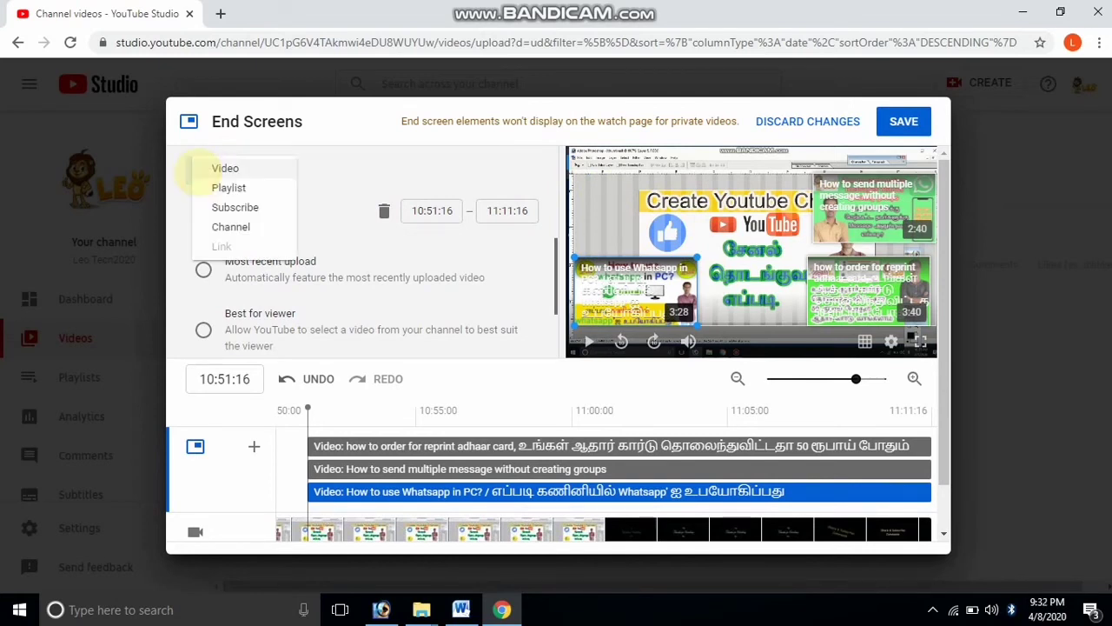
{"action": "left_click", "coordinate": [225, 167]}
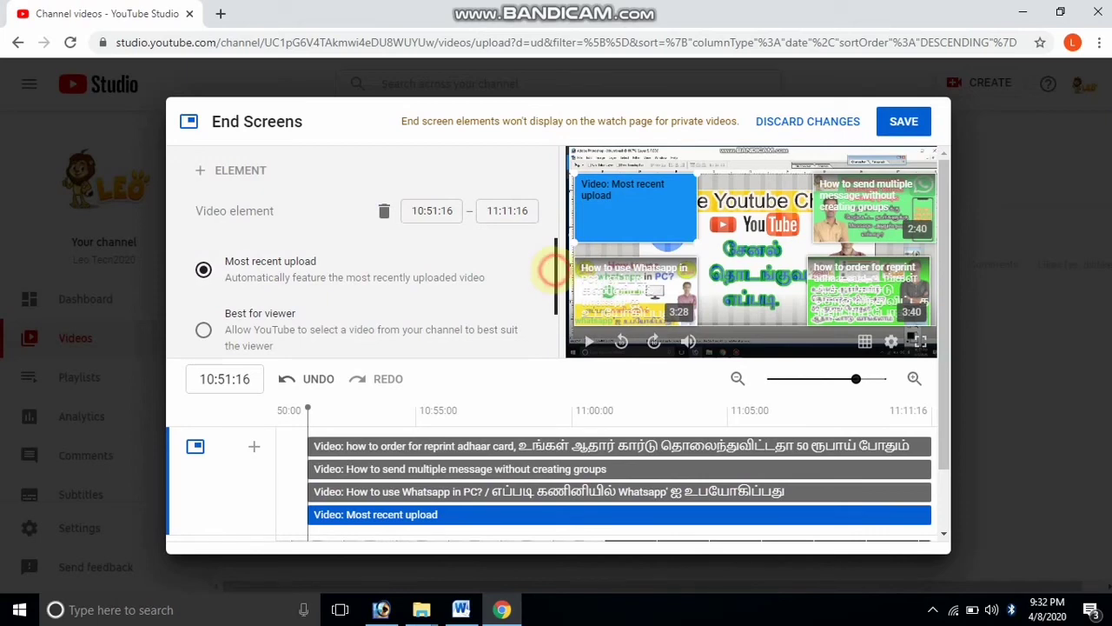
{"action": "scroll", "coordinate": [546, 278], "scroll_direction": "down", "scroll_amount": 2}
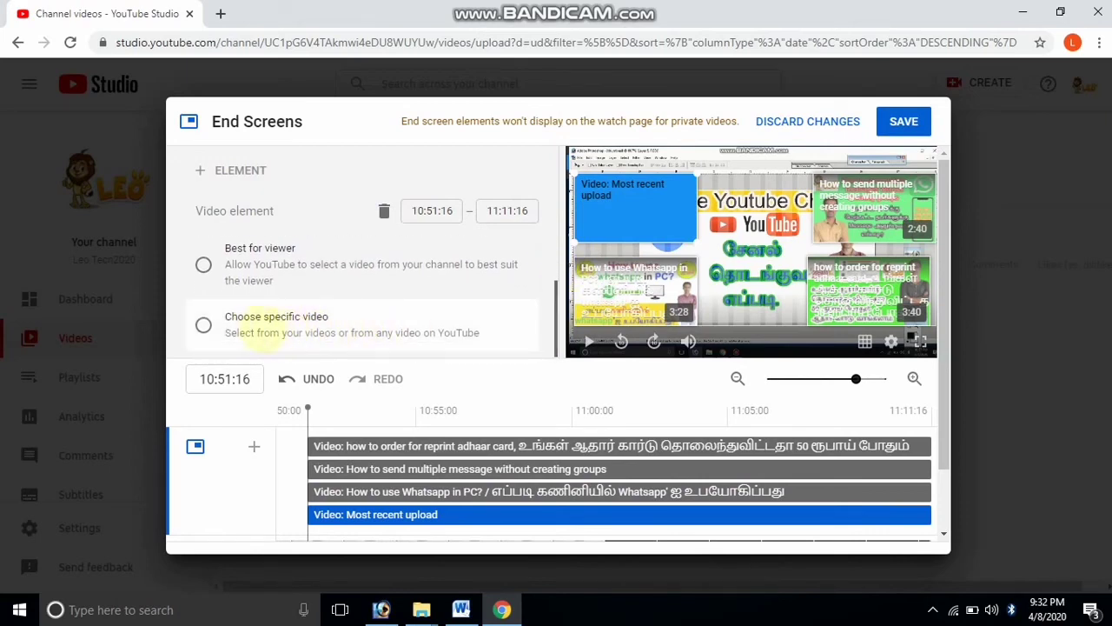
{"action": "left_click", "coordinate": [205, 324]}
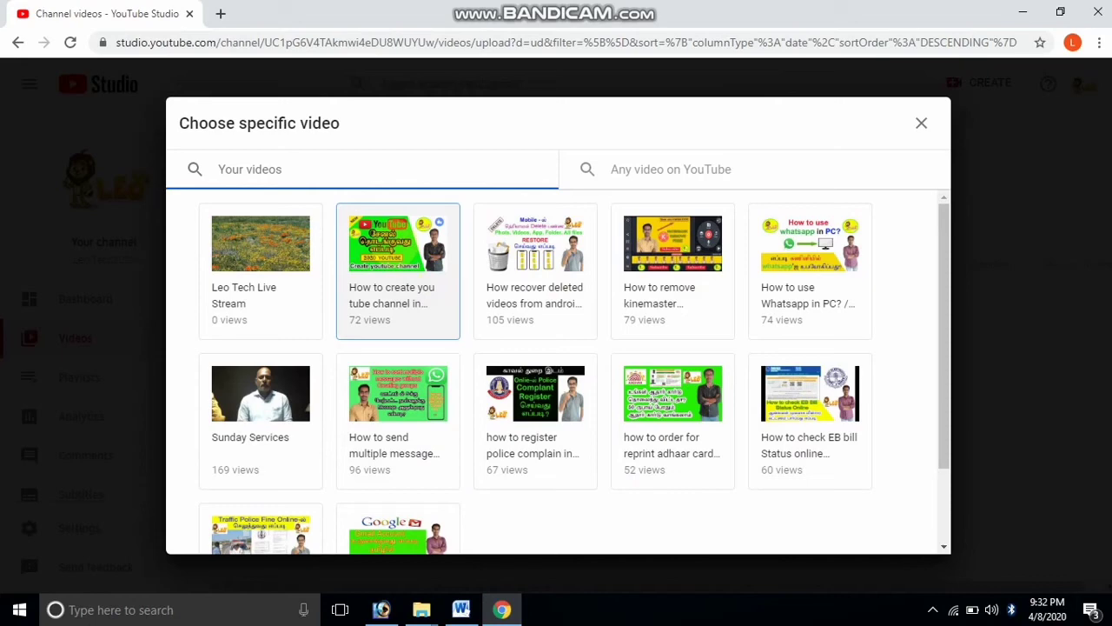
{"action": "left_click", "coordinate": [396, 244]}
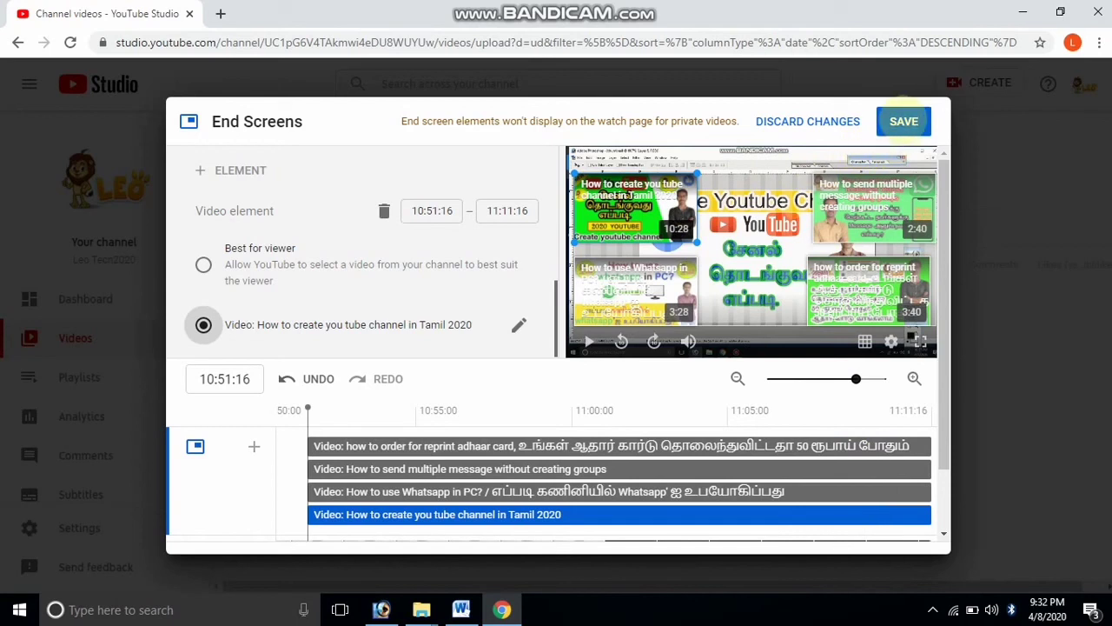
{"action": "left_click", "coordinate": [903, 120]}
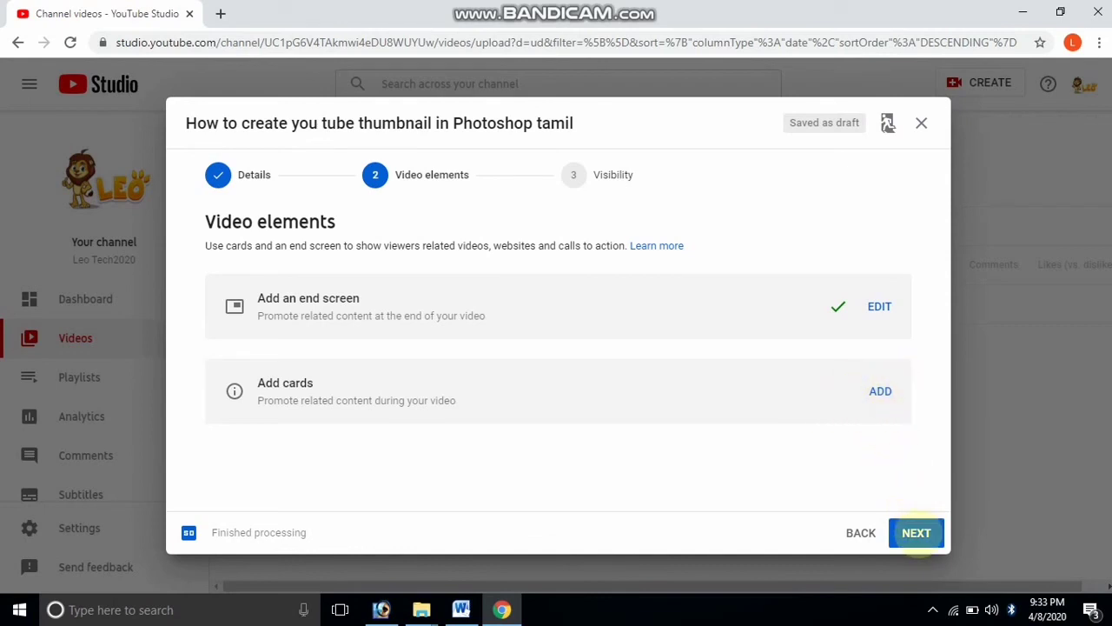
- Proceed to the visibility stage without adding cards, set the video to Public and publish it
{"action": "left_click", "coordinate": [915, 533]}
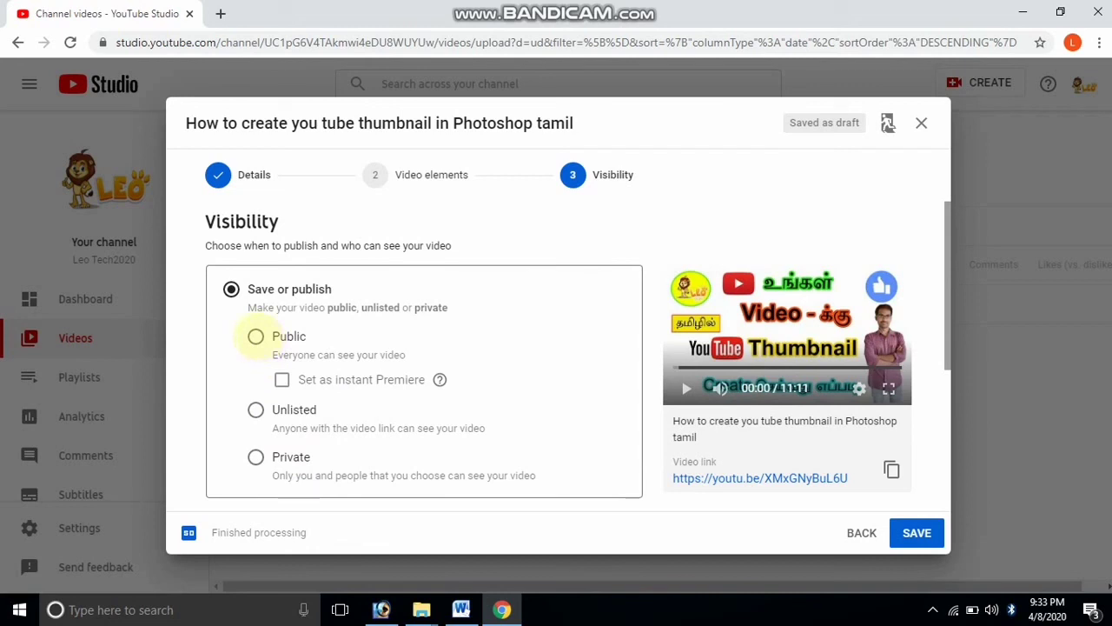
{"action": "left_click", "coordinate": [255, 336]}
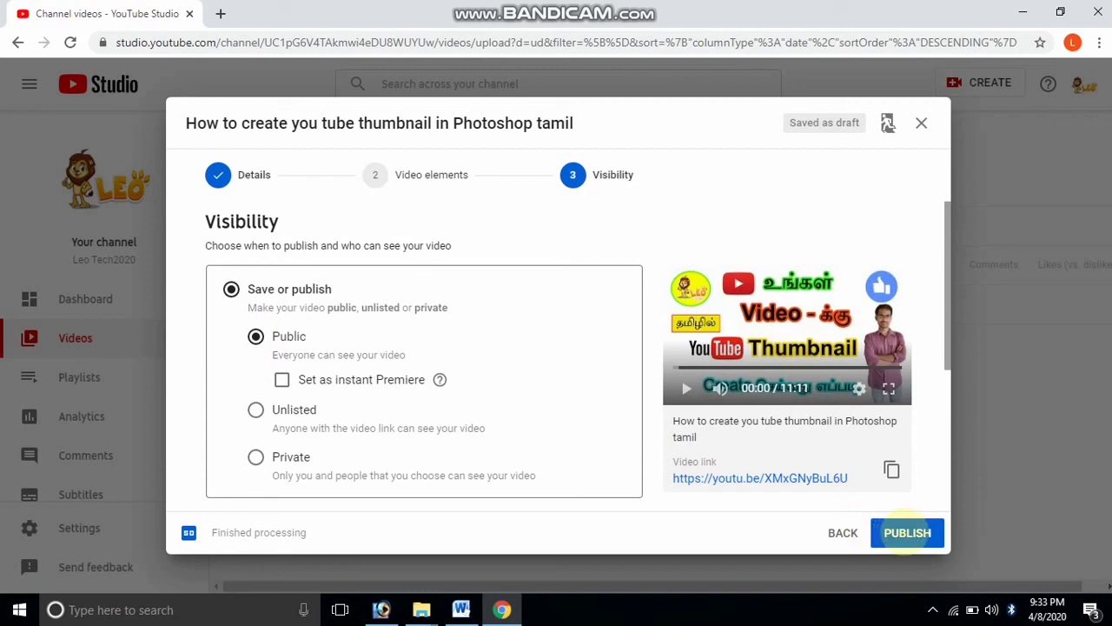
{"action": "left_click", "coordinate": [907, 533]}
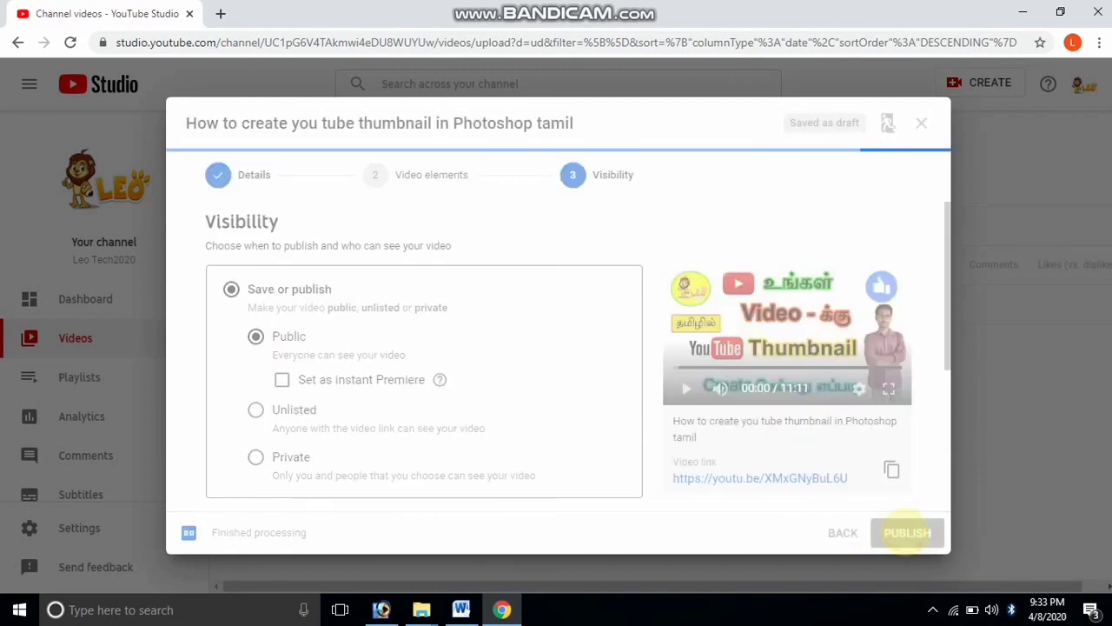